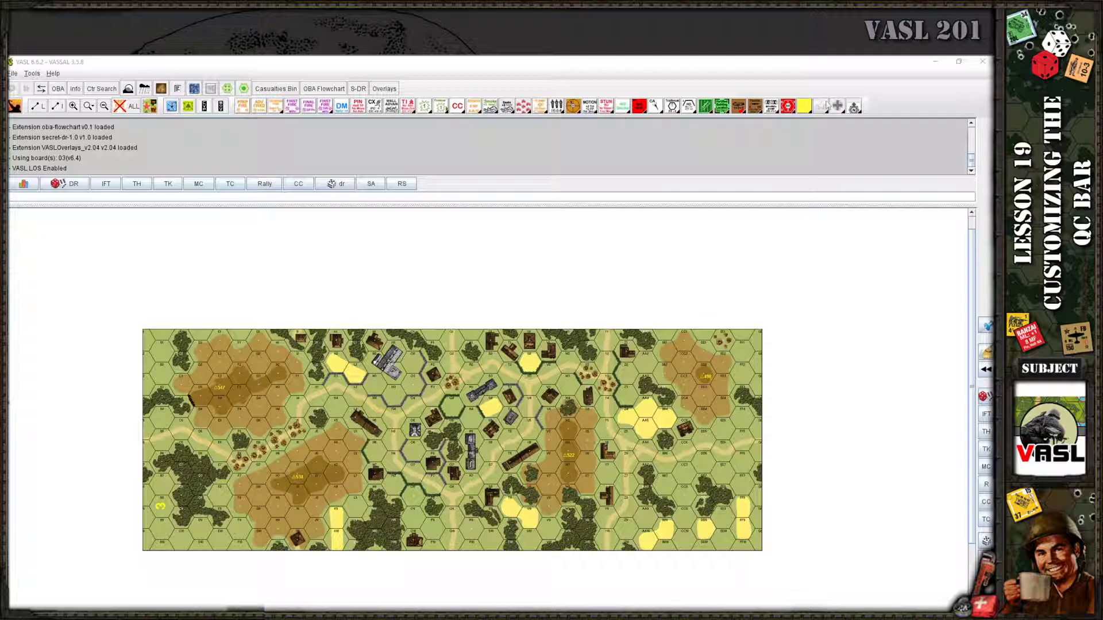
Check the First Fire submenu and preferences, then switch QC configuration to Built-in configuration
click(326, 109)
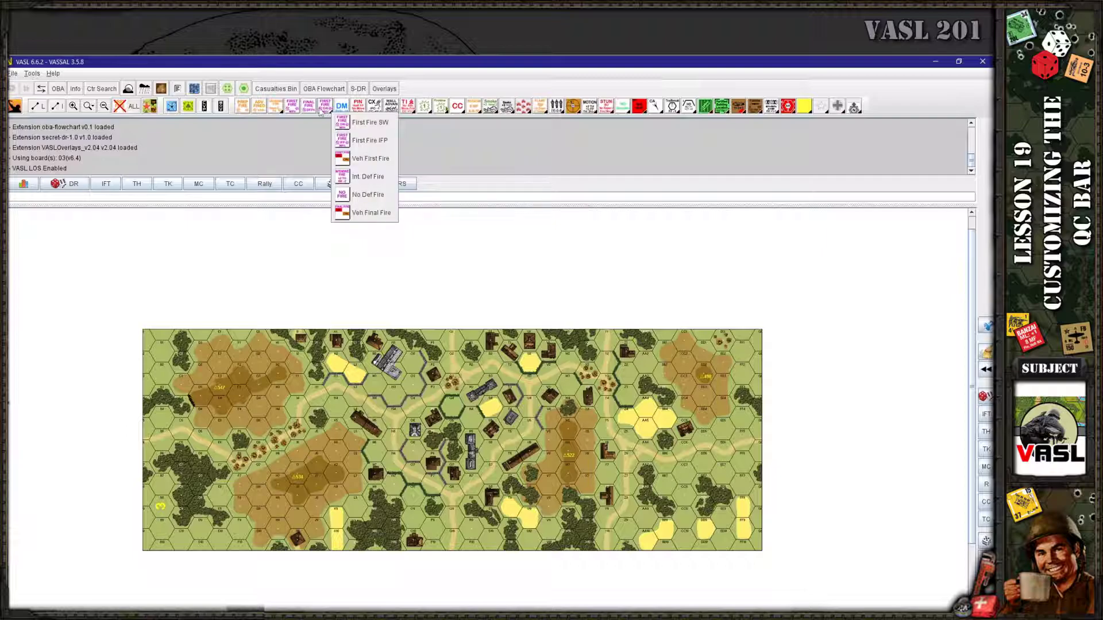
click(411, 68)
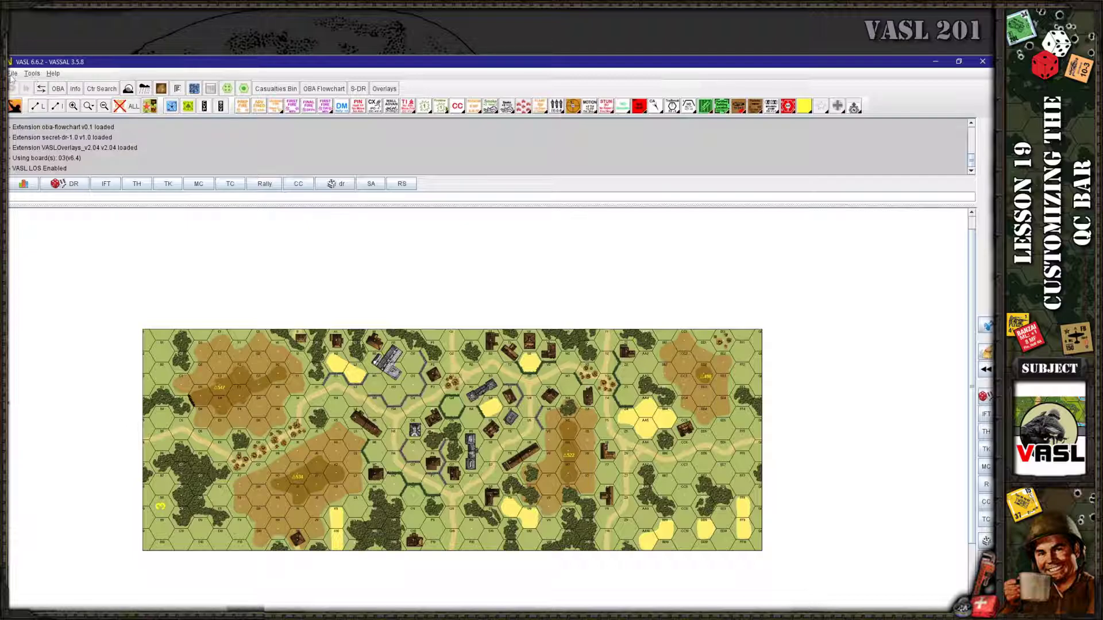
click(12, 74)
click(11, 174)
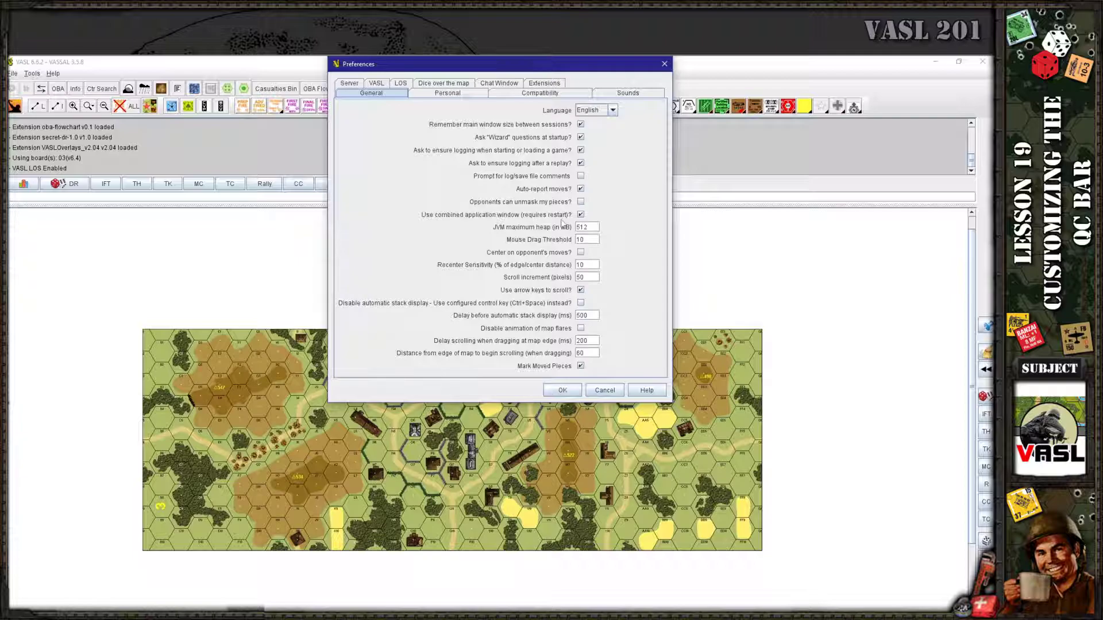
click(564, 389)
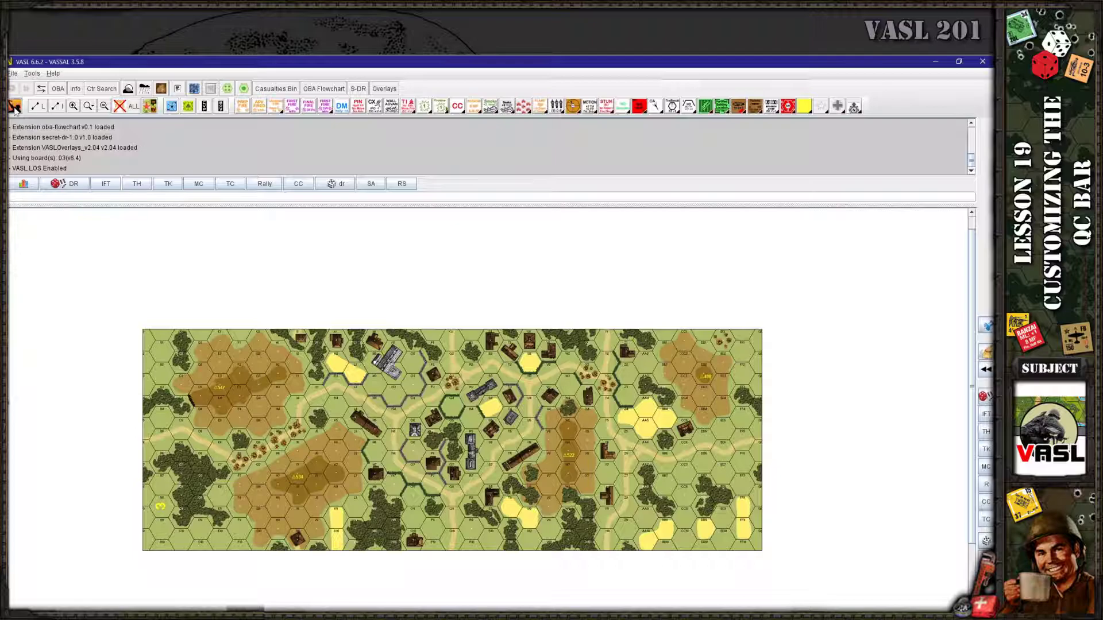
click(15, 107)
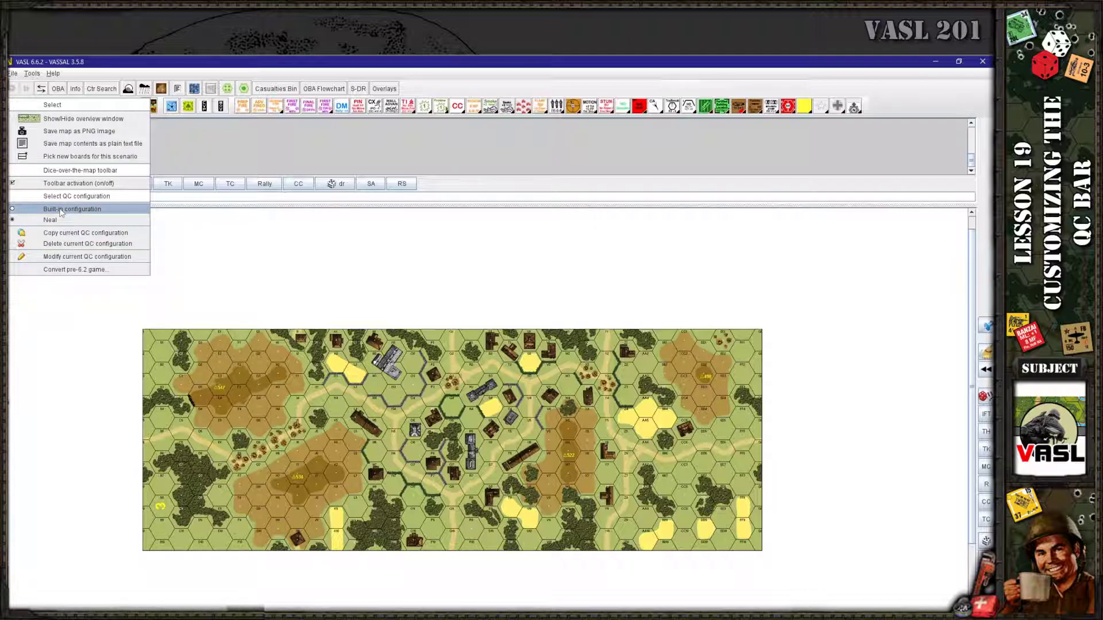
click(61, 210)
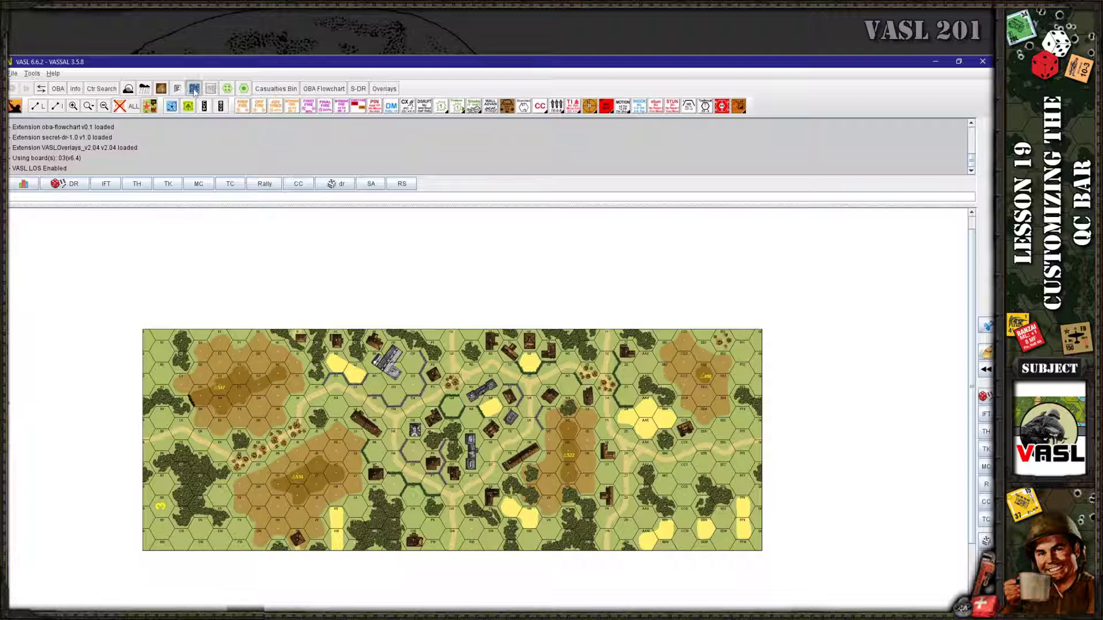
Show and enlarge the counter palette, browsing its gun, vehicle and blank coloured counters
click(194, 88)
drag(190, 208, 207, 282)
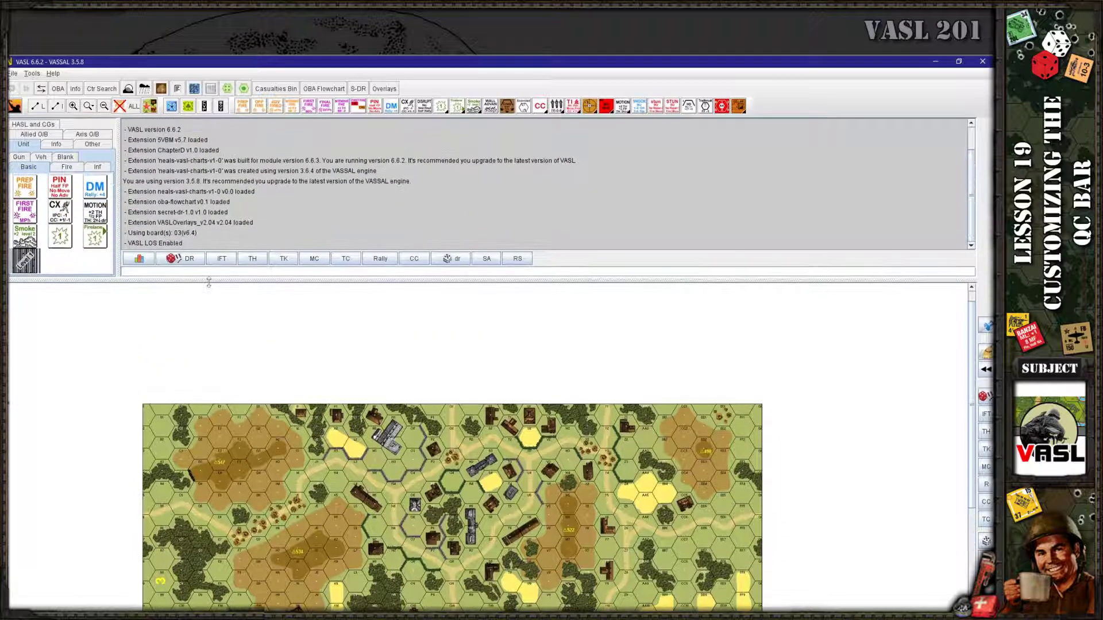
drag(117, 218, 153, 218)
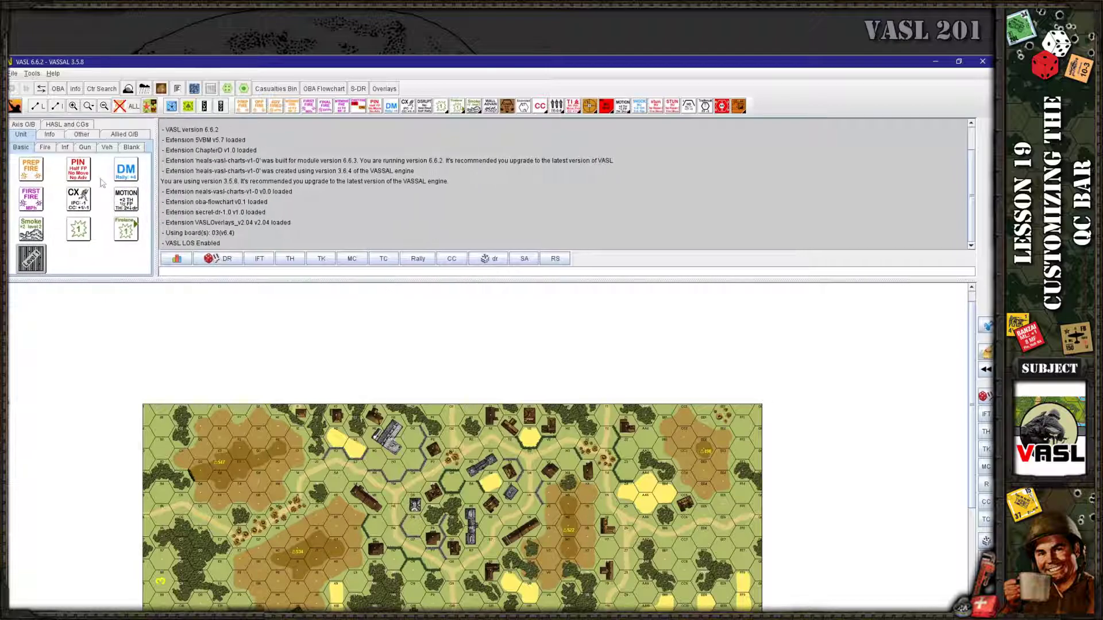
click(85, 148)
click(107, 147)
click(123, 148)
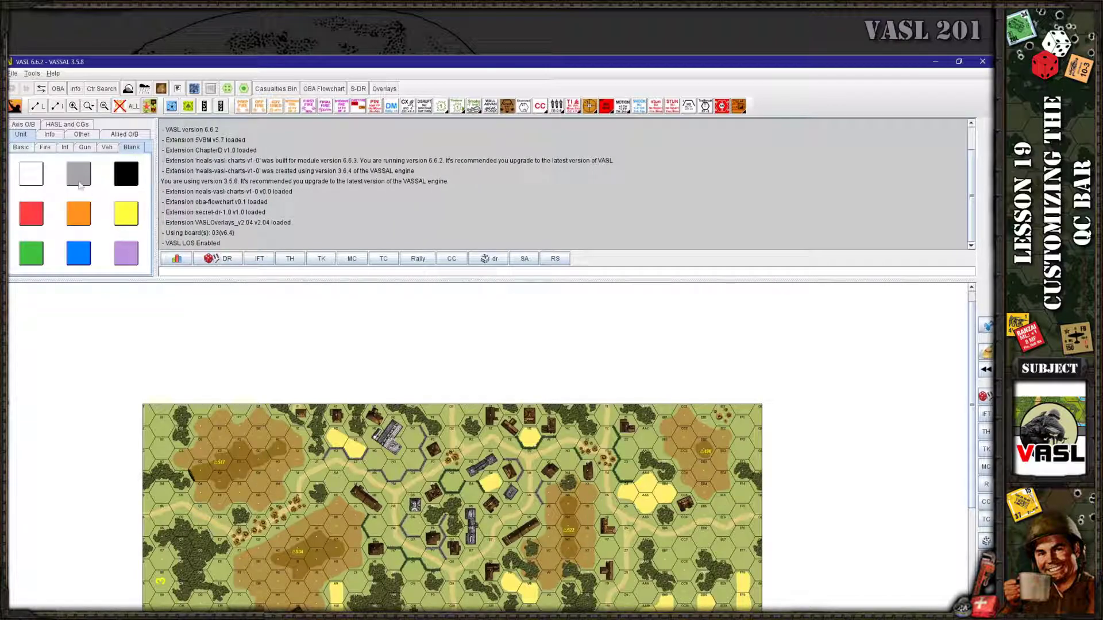
Display the Russian Allied O/B counters under Other and shrink the message log
click(81, 135)
click(128, 136)
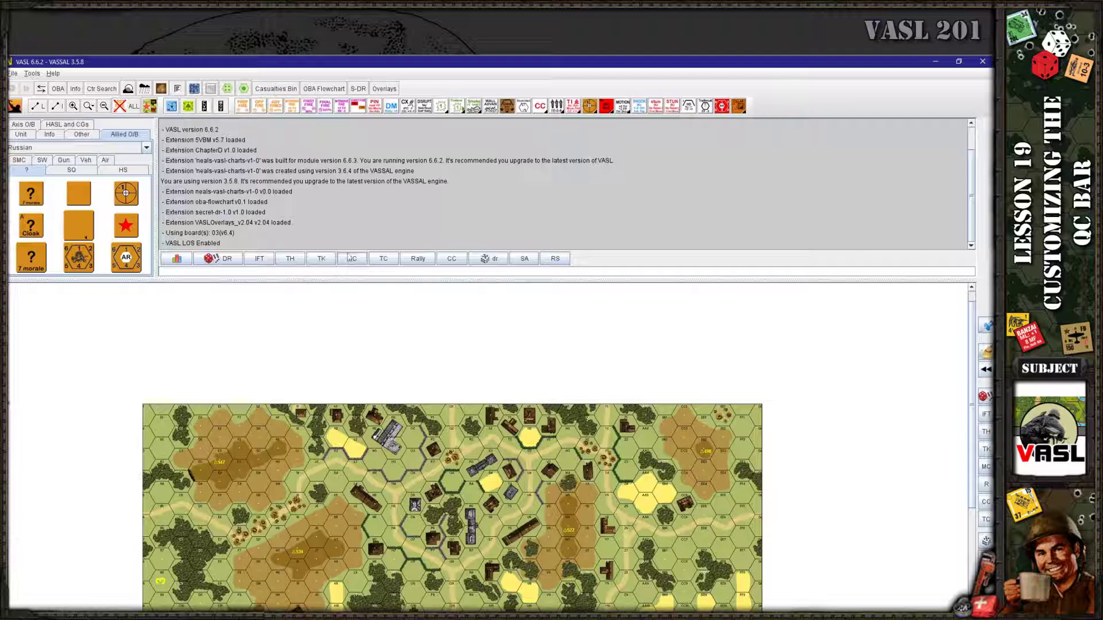
drag(313, 281, 311, 233)
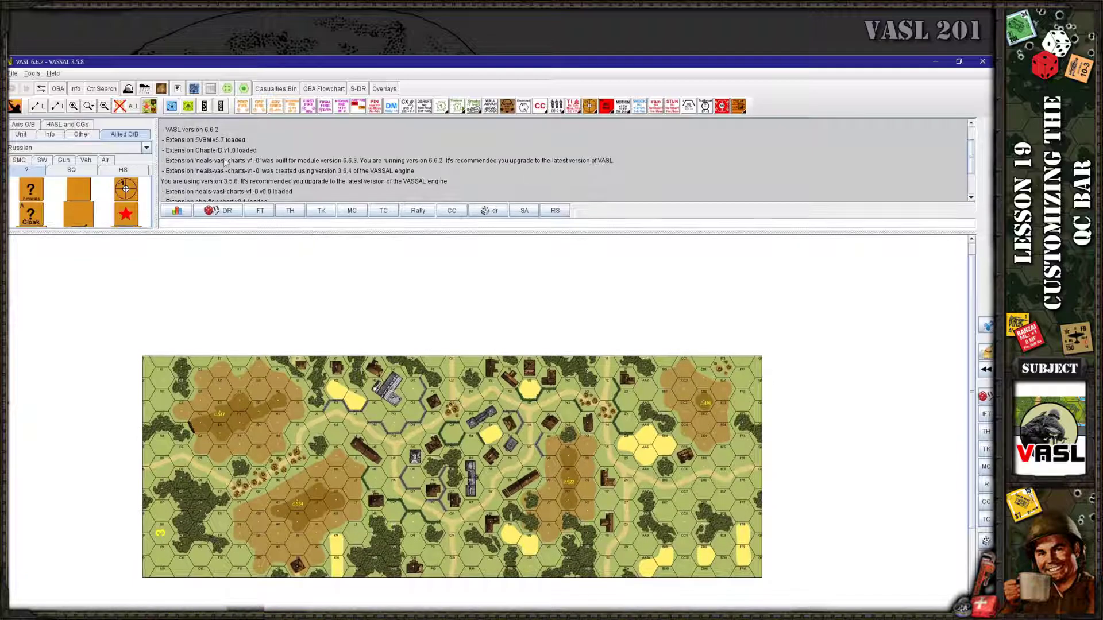
click(15, 107)
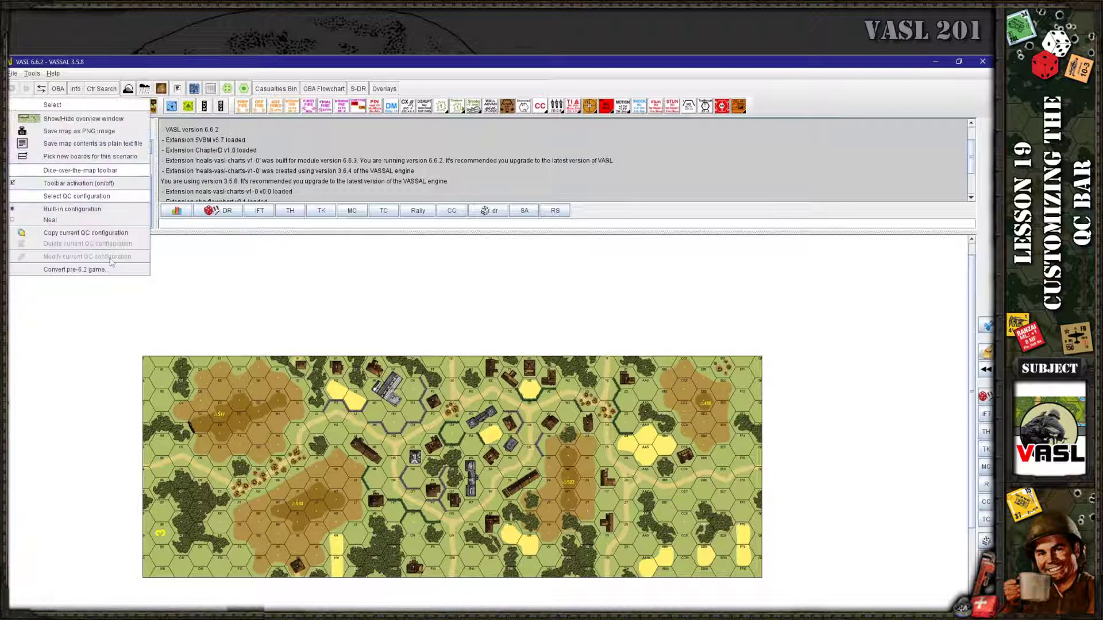
Copy the Built-in QC configuration and make 'Built-in configuration (copy)' the active one
click(63, 234)
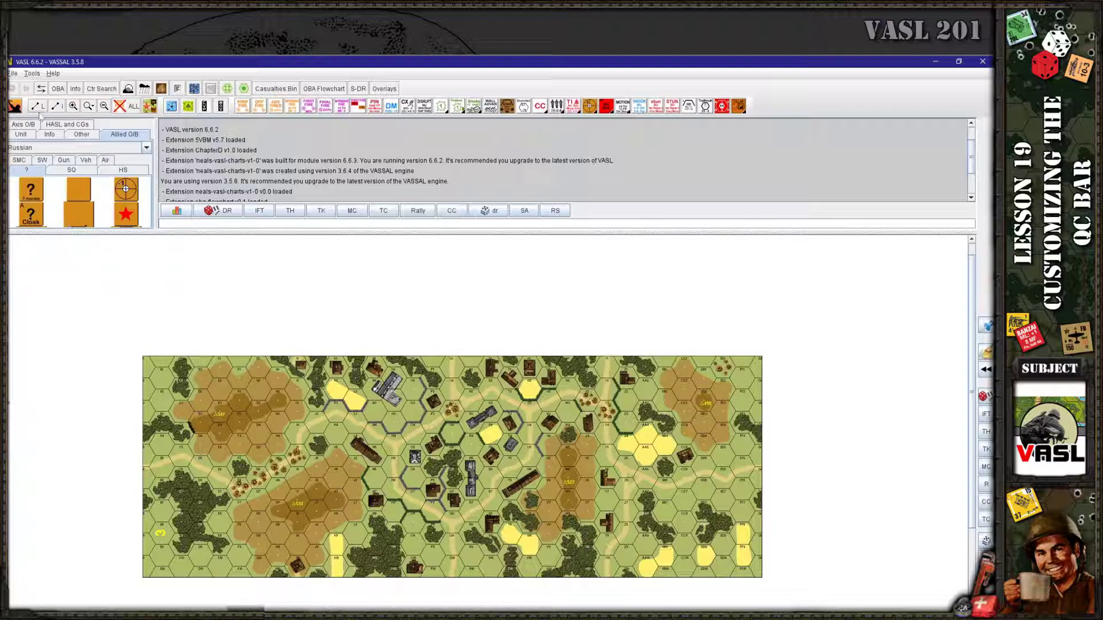
click(15, 106)
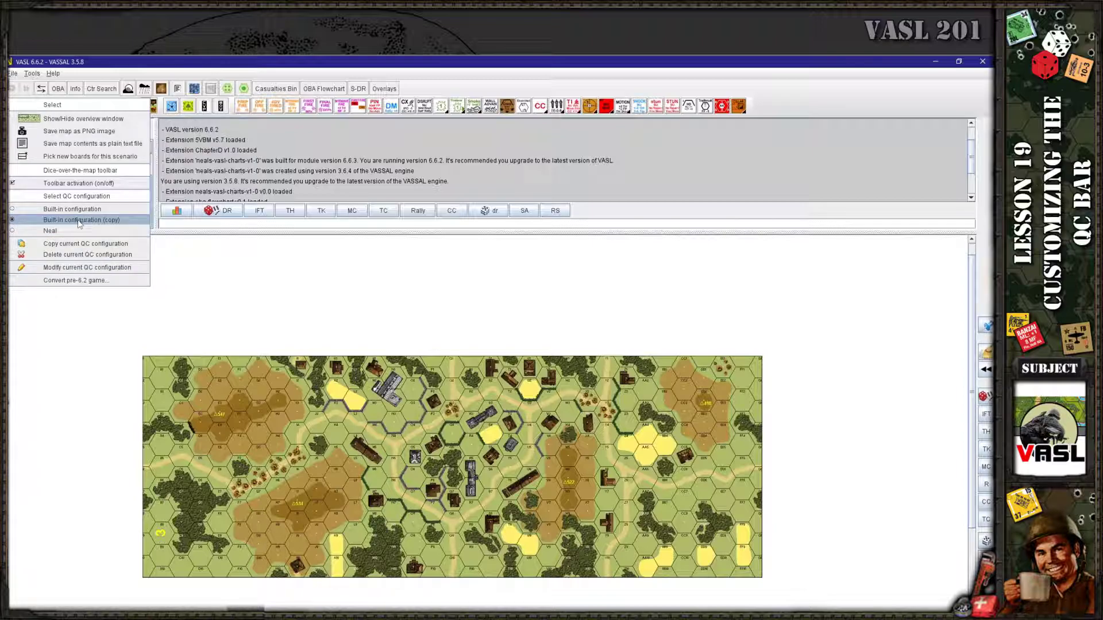
click(47, 221)
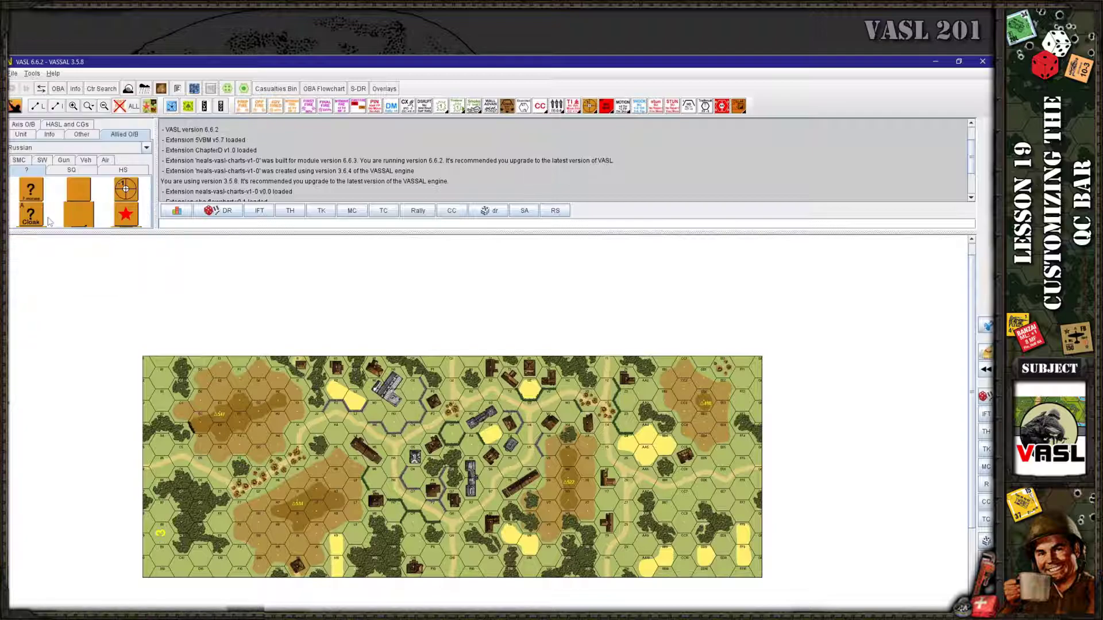
click(14, 106)
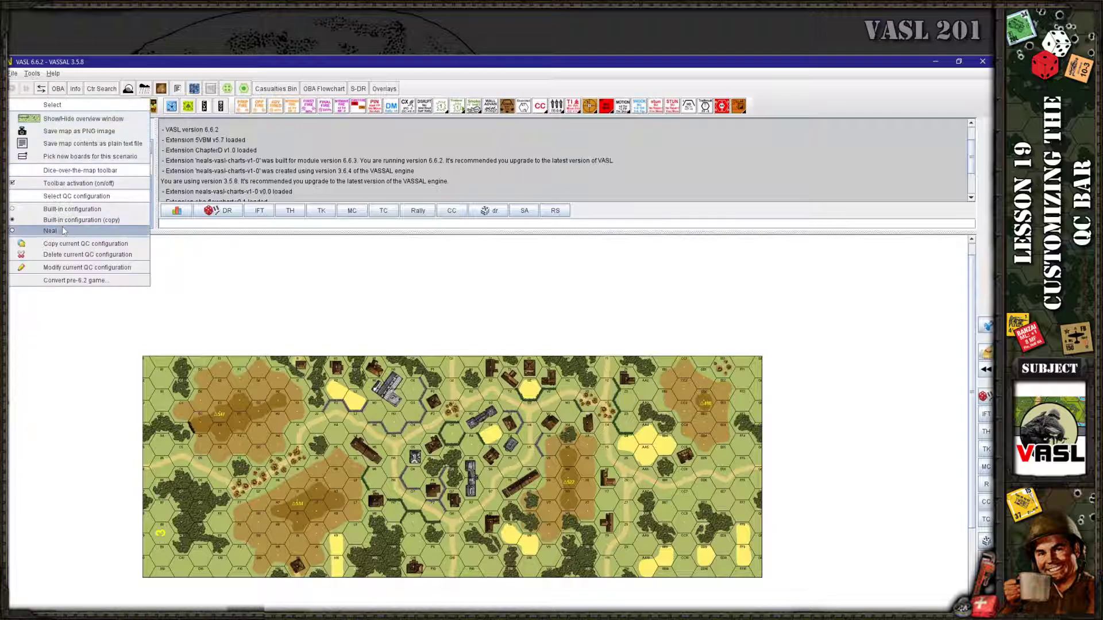
Open the editor for 'Built-in configuration (copy)' and move its window to the side
click(63, 268)
drag(846, 113, 699, 118)
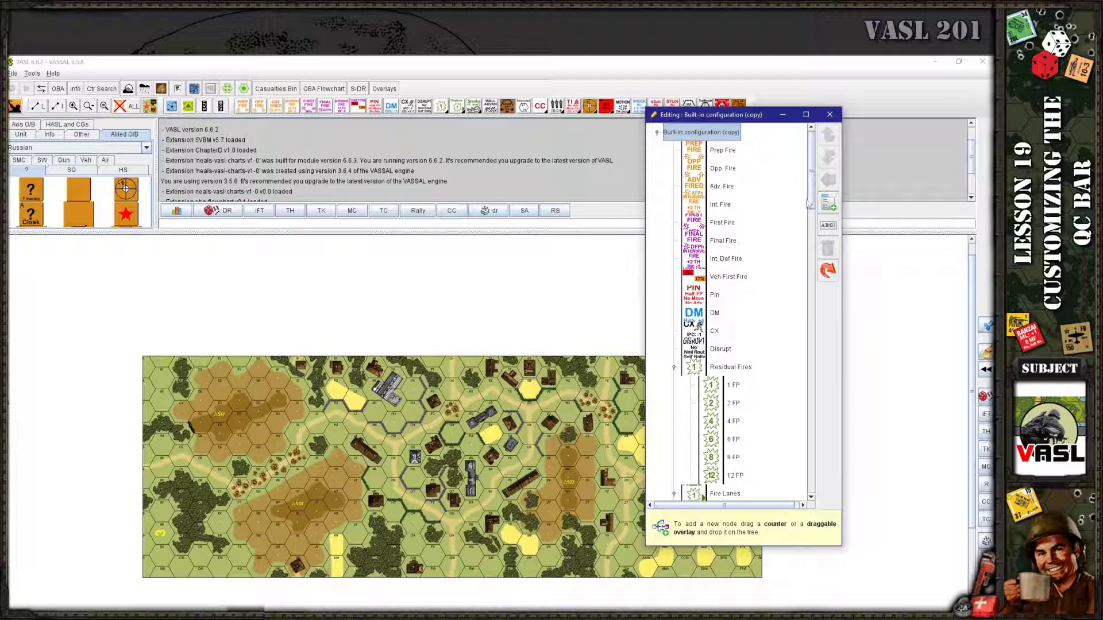
mouse_move(810, 198)
mouse_down()
mouse_move(810, 208)
mouse_move(811, 196)
mouse_up()
drag(723, 116, 753, 116)
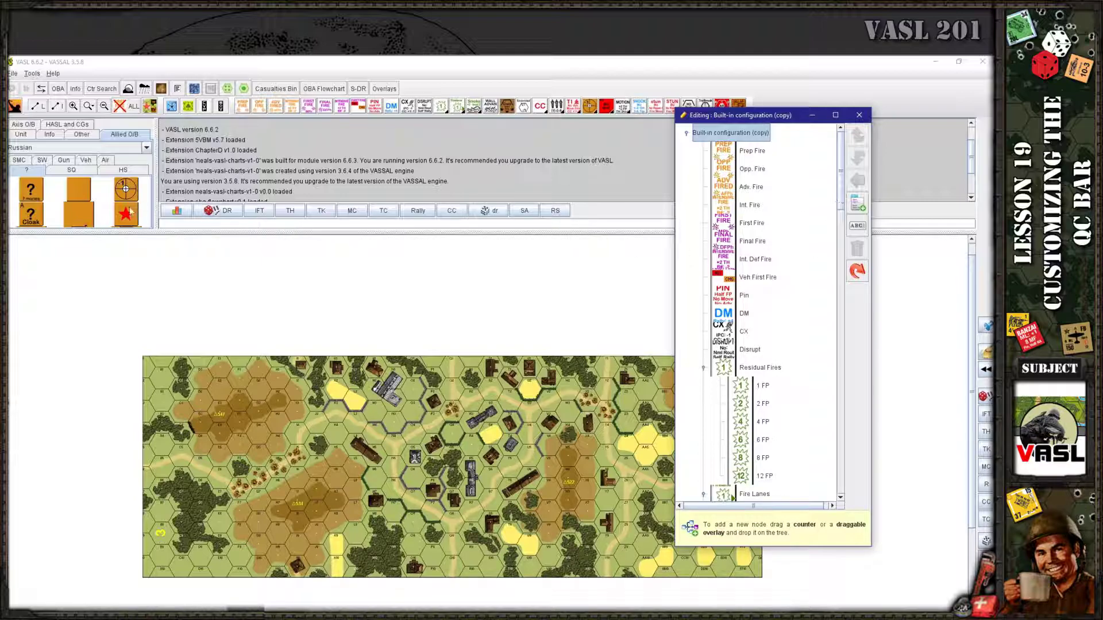
mouse_move(126, 216)
mouse_down()
mouse_move(870, 361)
mouse_move(129, 224)
mouse_up()
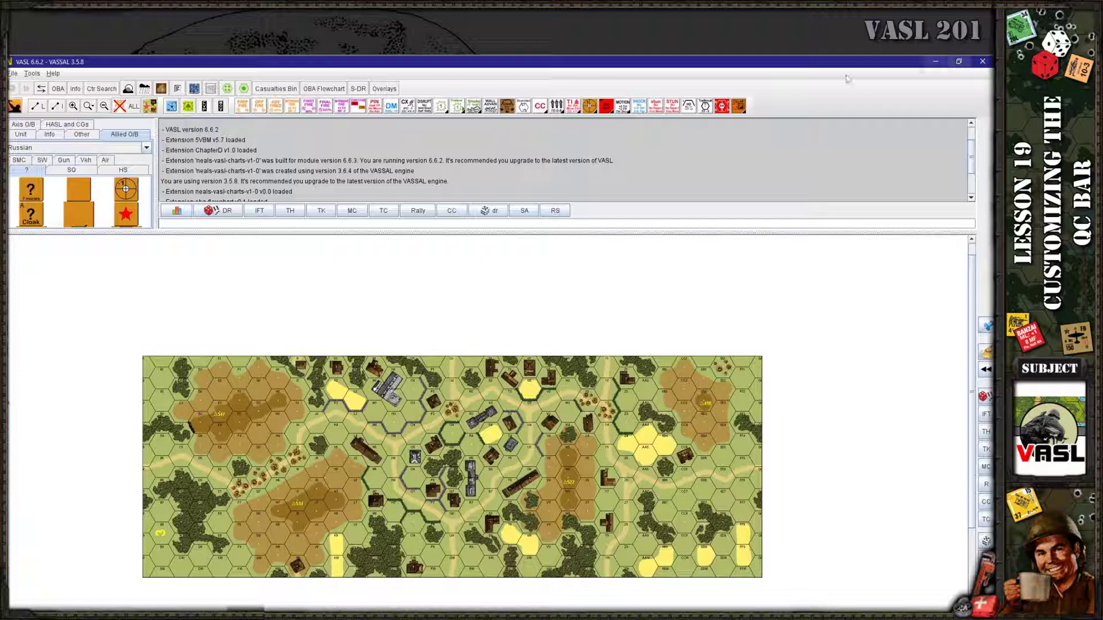
Restore the main VASSAL window and narrow it so the Editing window shows beside it
click(959, 62)
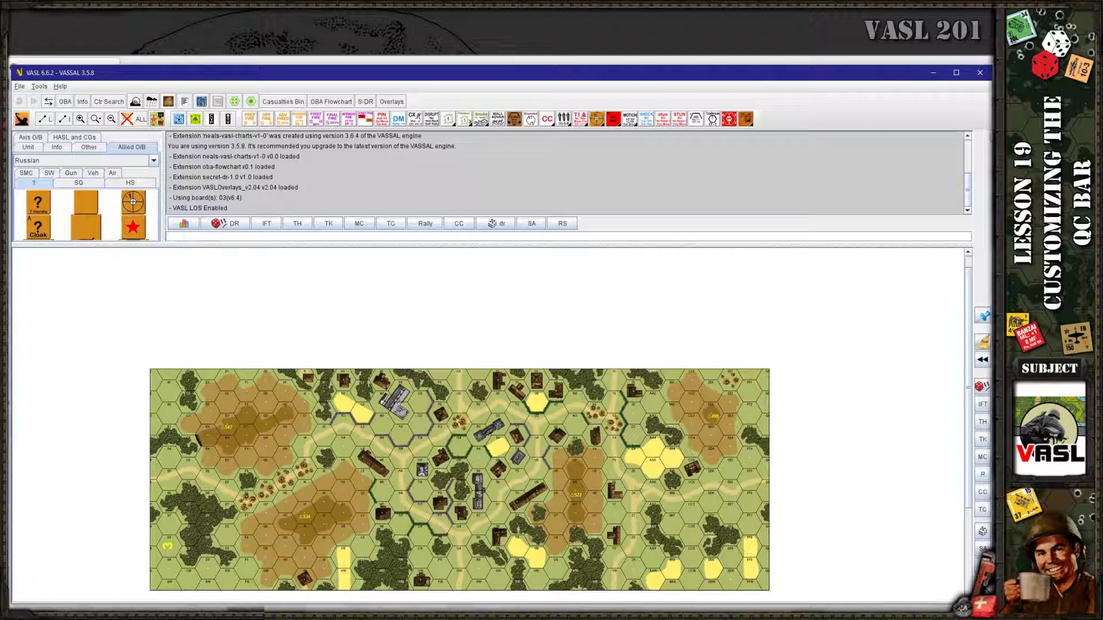
drag(992, 132, 855, 114)
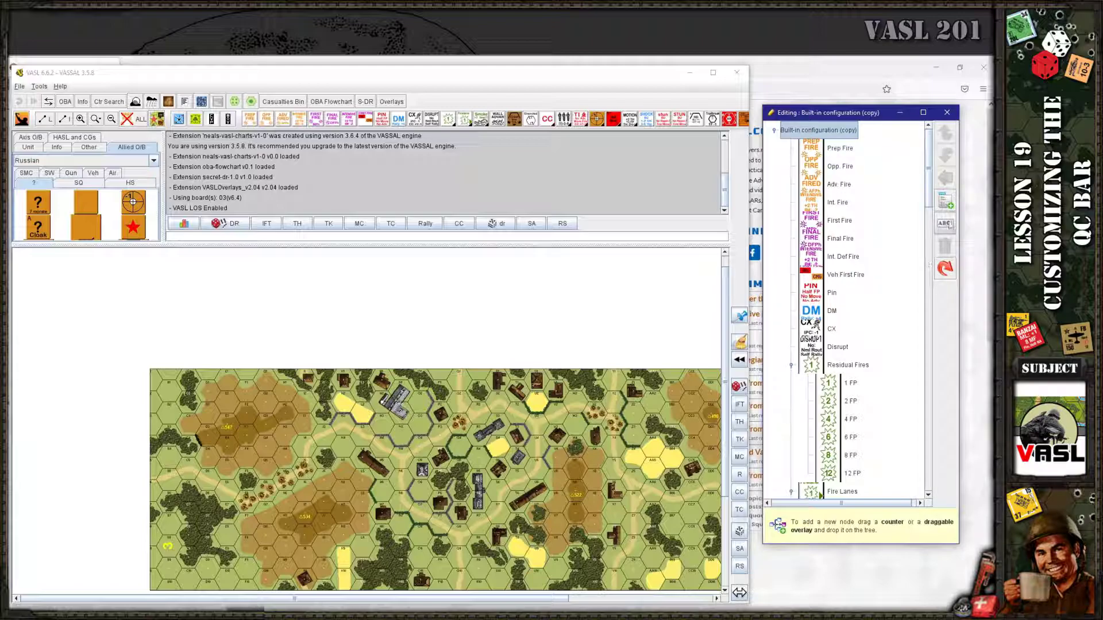
Rename the copied QC configuration to 'Test Bar' and confirm it appears in the configuration list
click(944, 228)
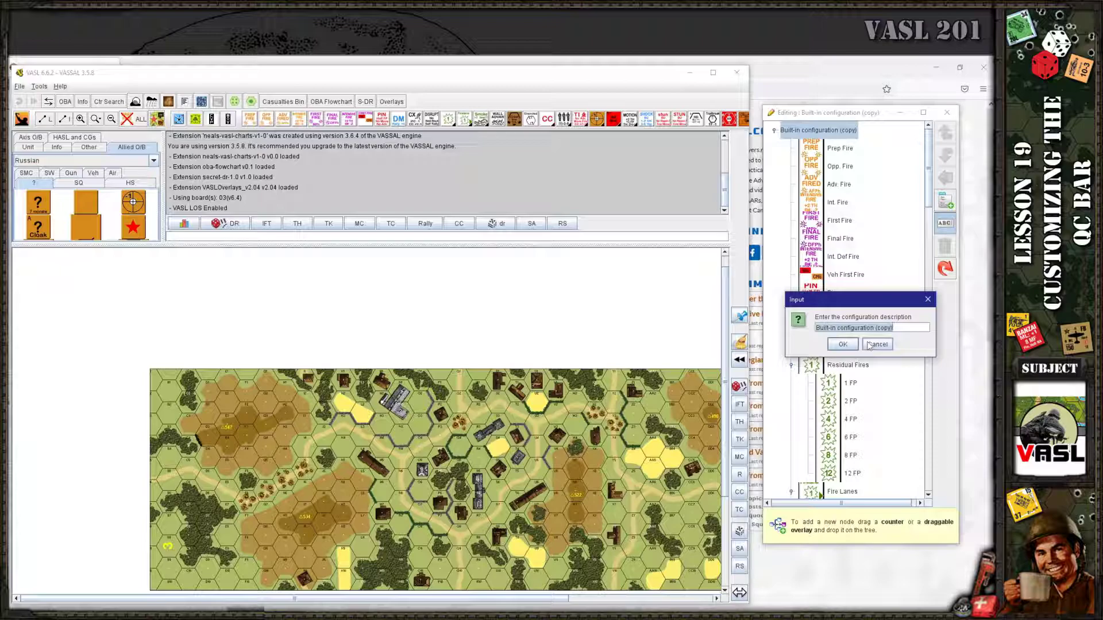
text(Test #)
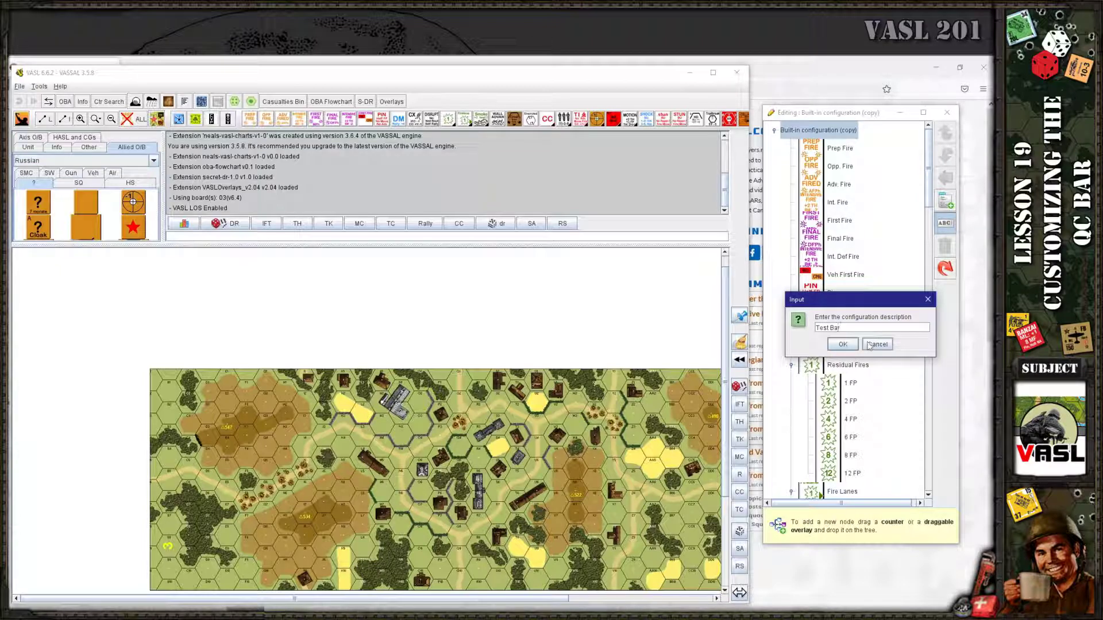
click(851, 347)
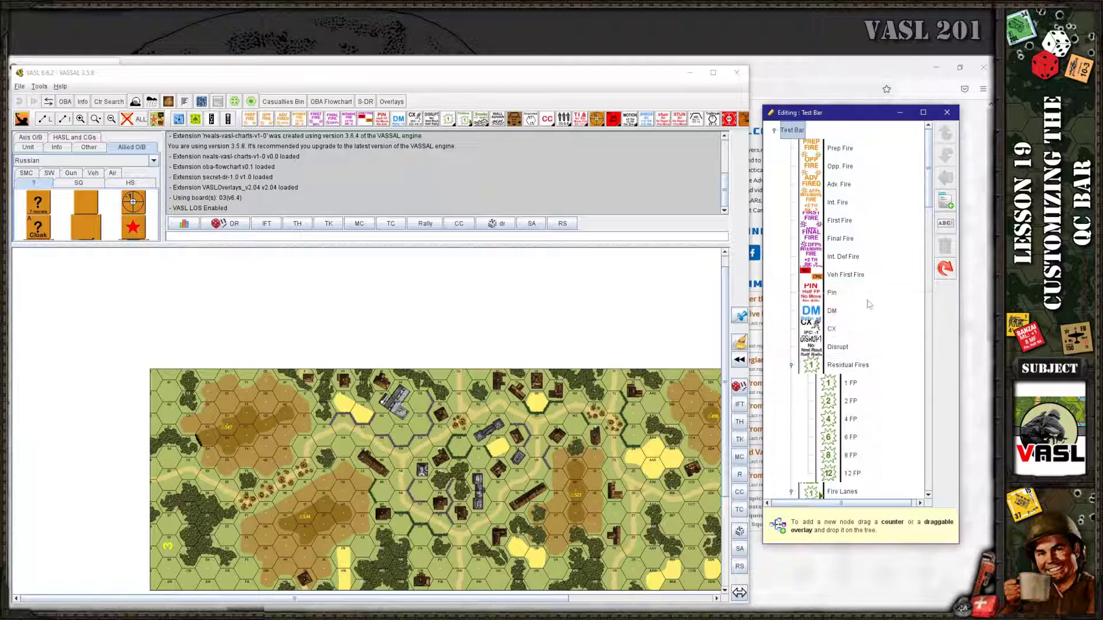
click(21, 120)
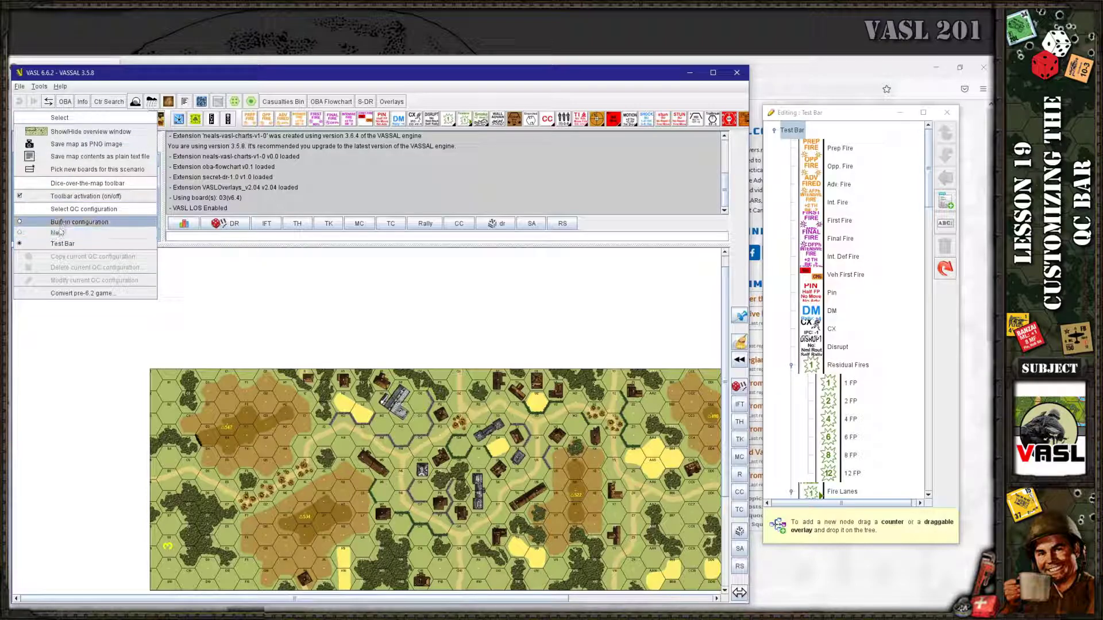
Switch between QC configurations, finishing with Test Bar as the active counter toolbar
click(60, 224)
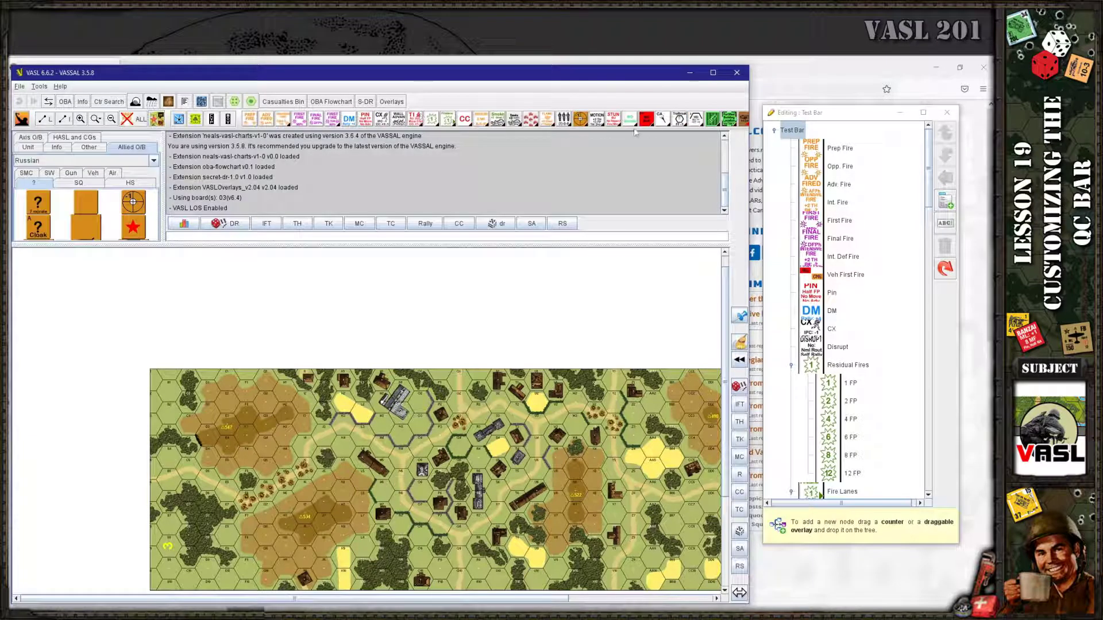
click(22, 119)
click(73, 219)
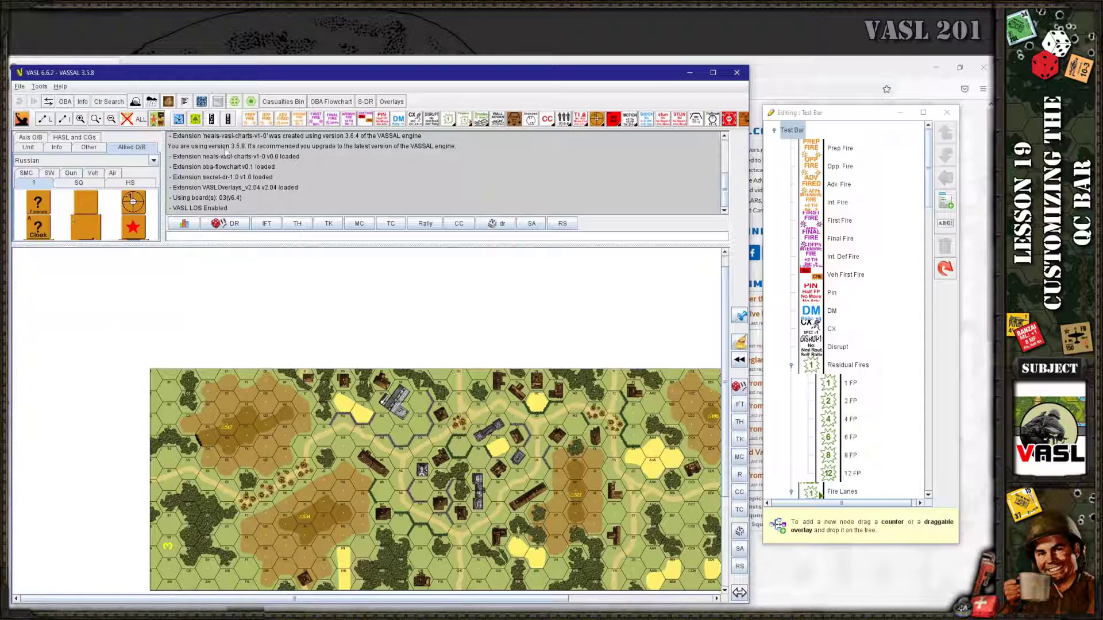
click(23, 120)
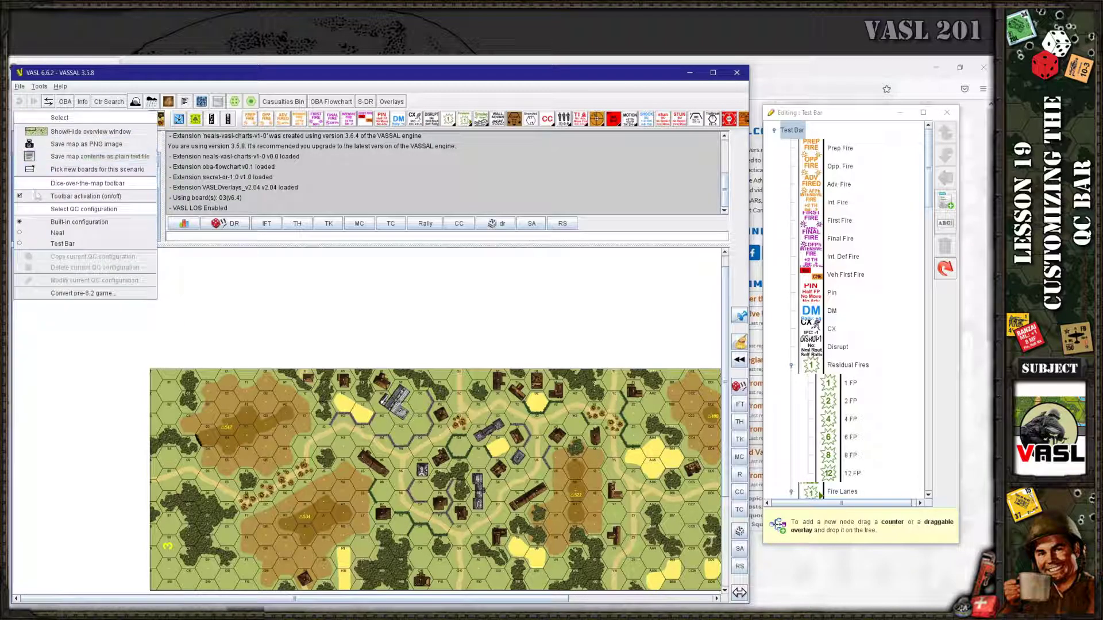
click(59, 244)
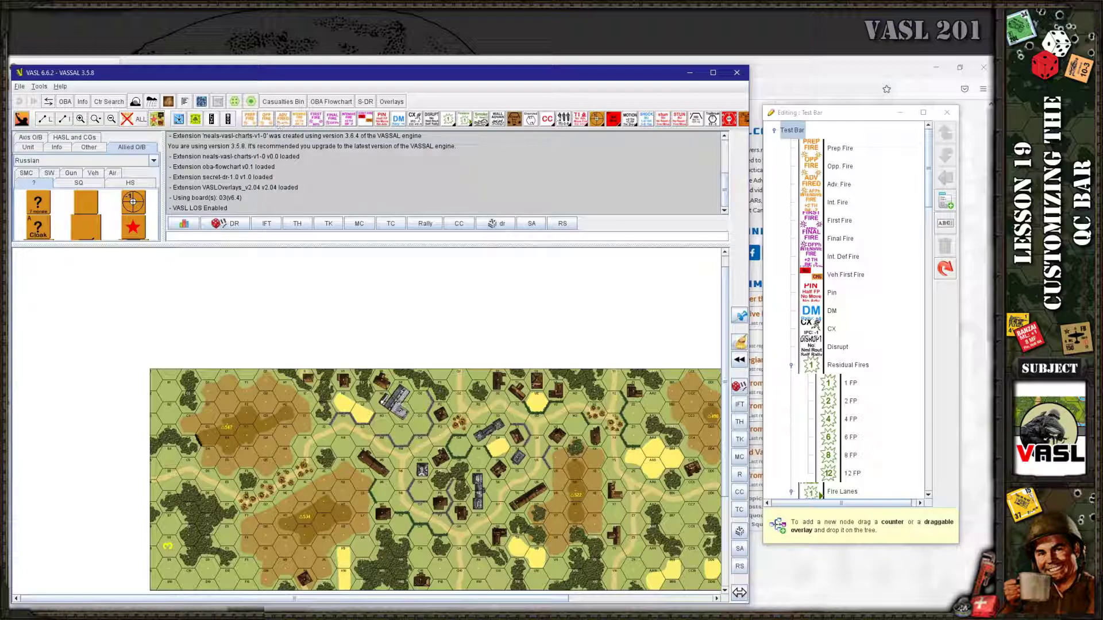
Test the Residual Fires and Fire Lanes toolbar dropdowns and recheck the selected QC configuration
click(448, 121)
click(464, 121)
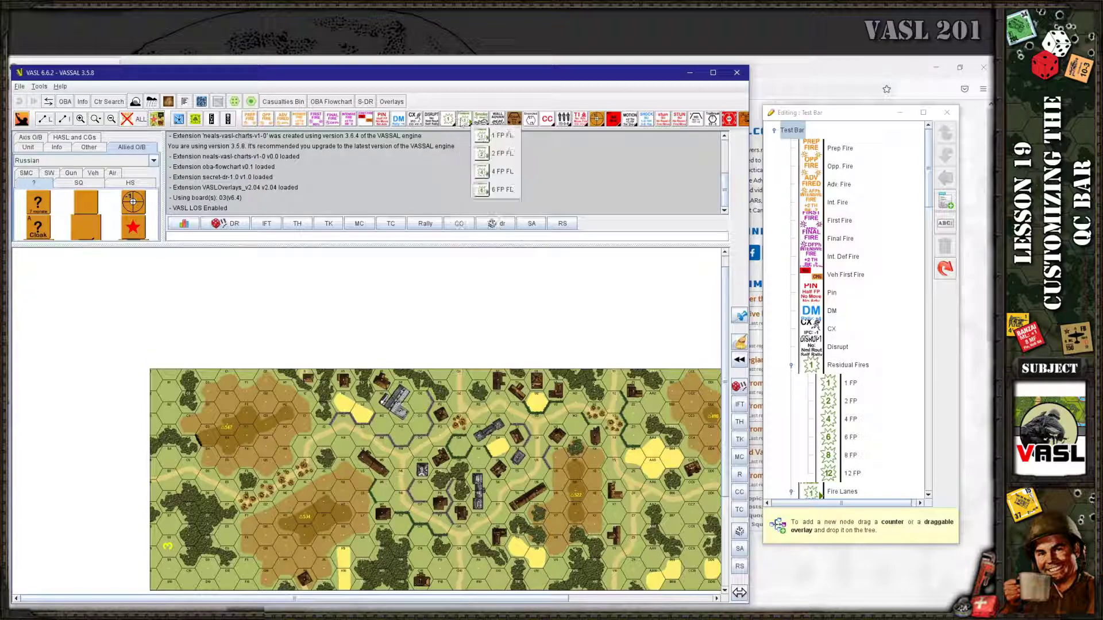
click(475, 83)
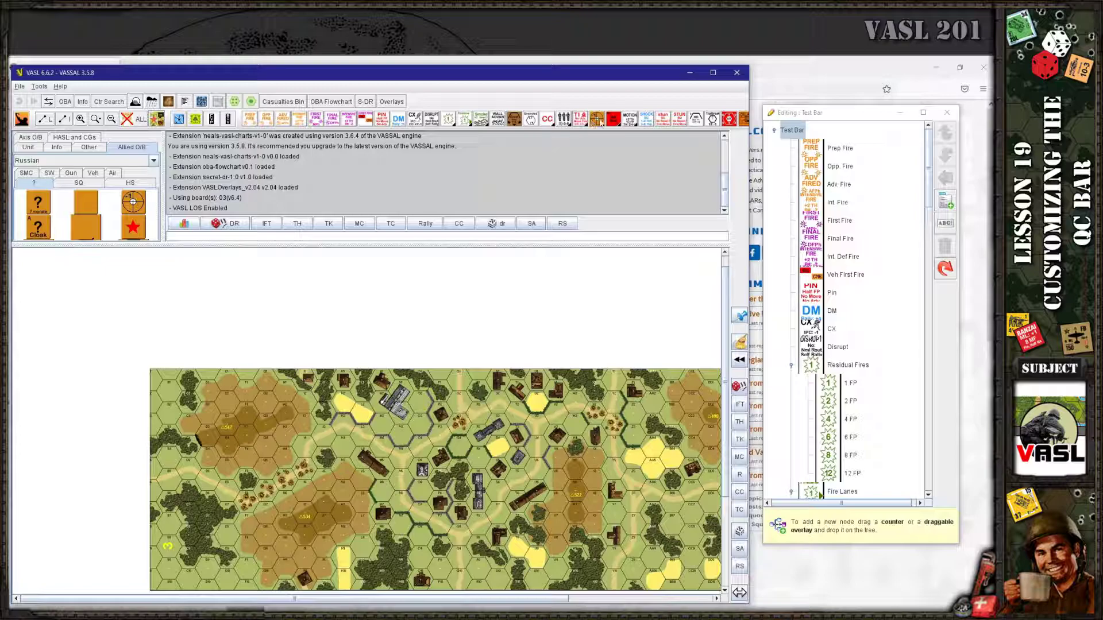
click(22, 120)
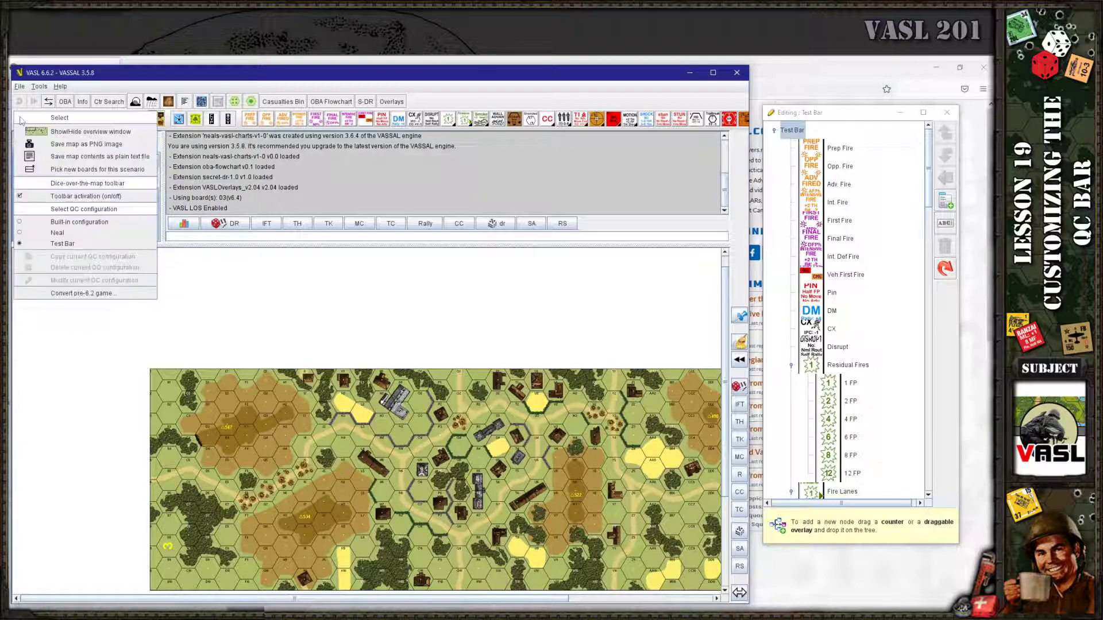
click(57, 244)
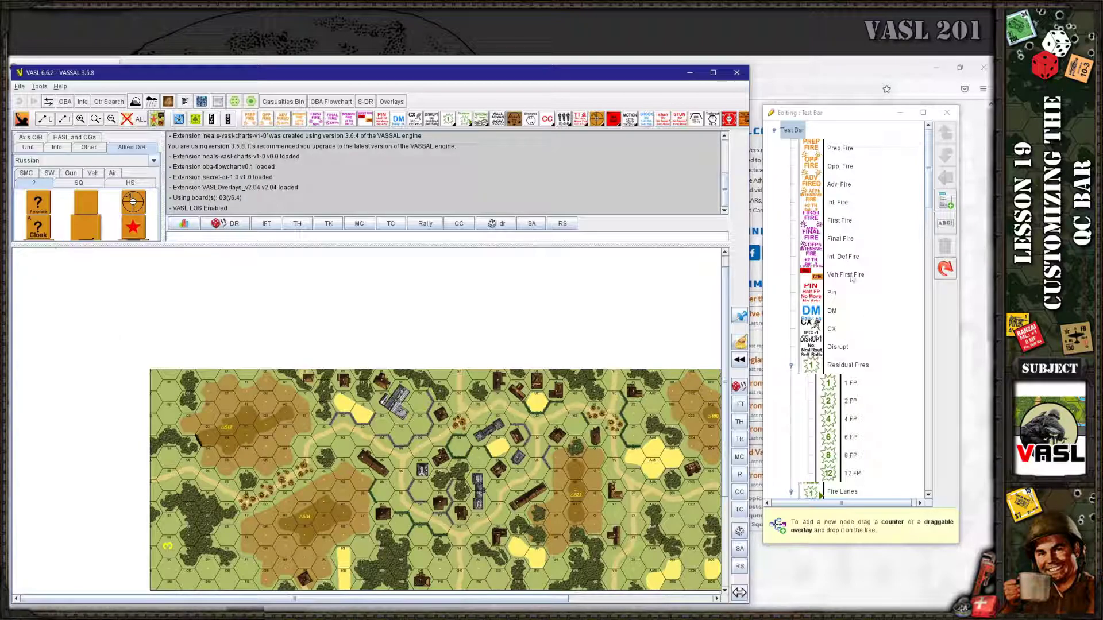
drag(927, 215, 933, 166)
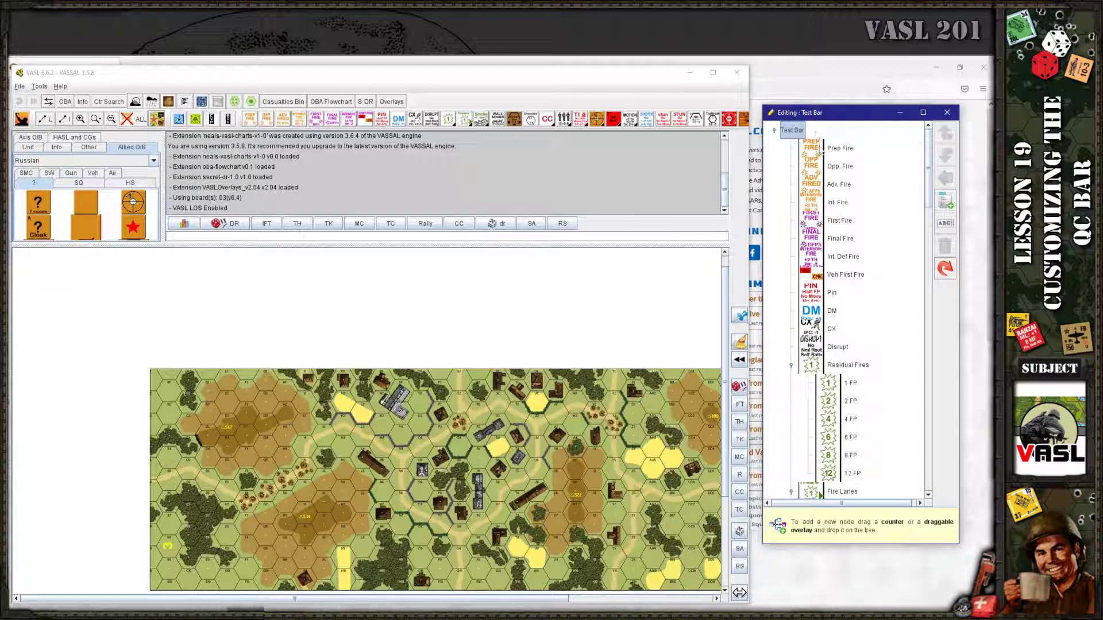
Show the Info category's Destroy counters, such as Breach and Gutted, in an enlarged palette
click(26, 173)
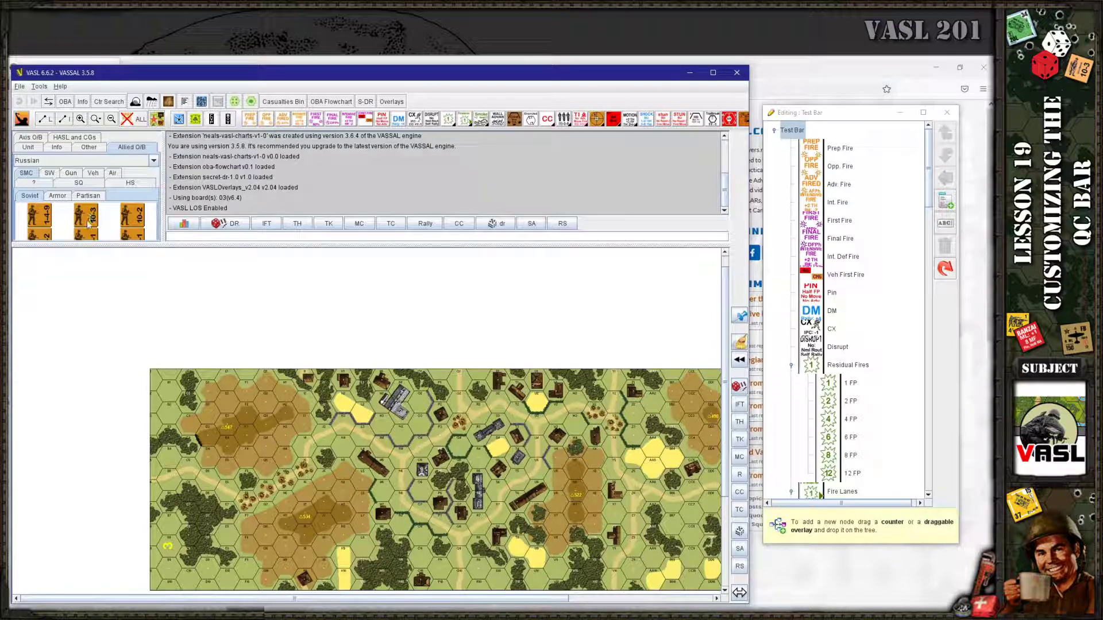
click(55, 148)
drag(140, 245, 140, 286)
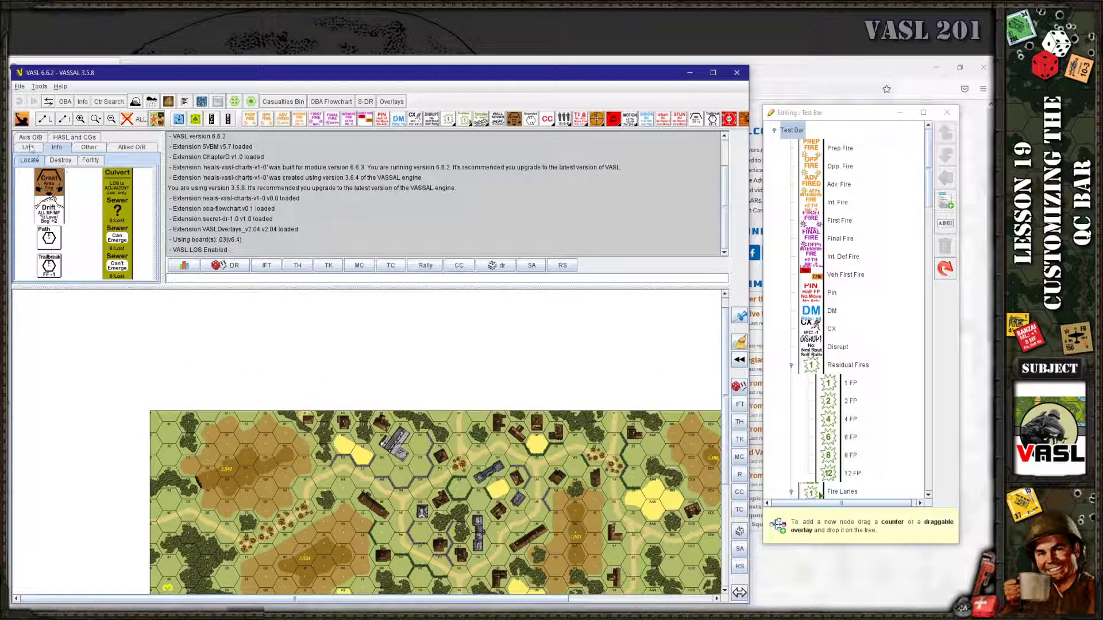
click(57, 161)
drag(129, 188, 806, 146)
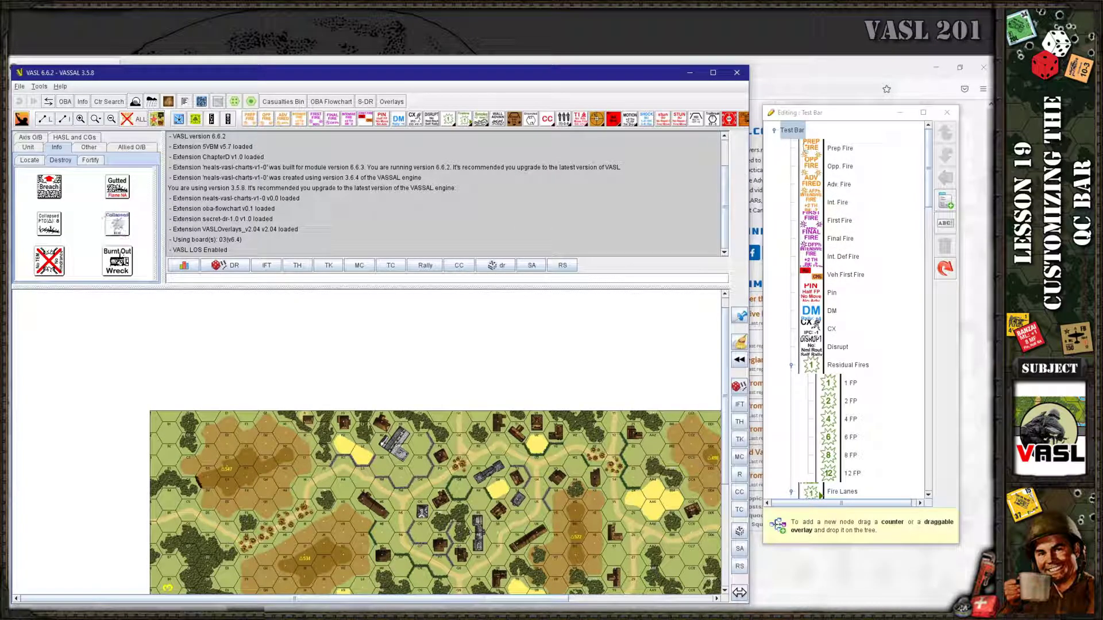
Add a Gutted counter to the Test Bar and rearrange the windows to uncover the editor
click(793, 133)
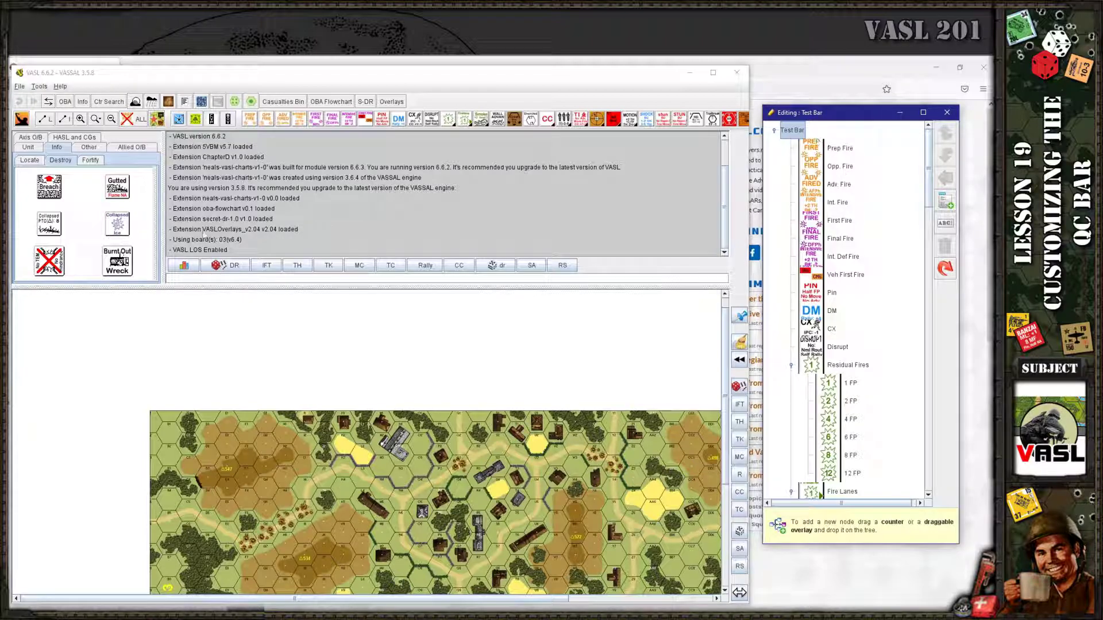
drag(127, 216, 822, 209)
click(928, 454)
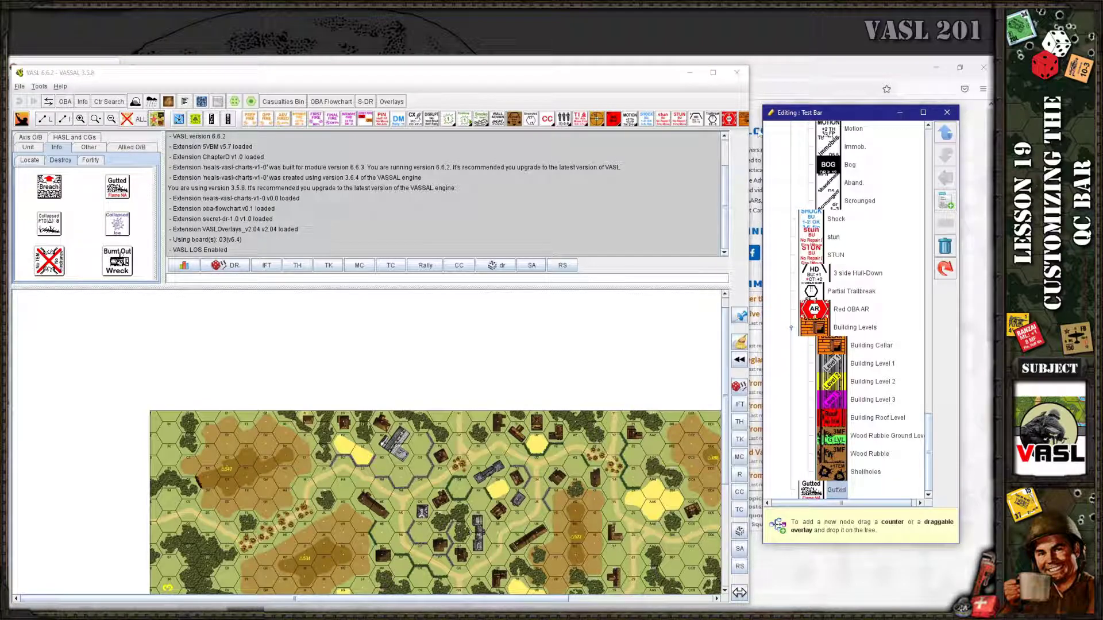
drag(750, 147, 868, 152)
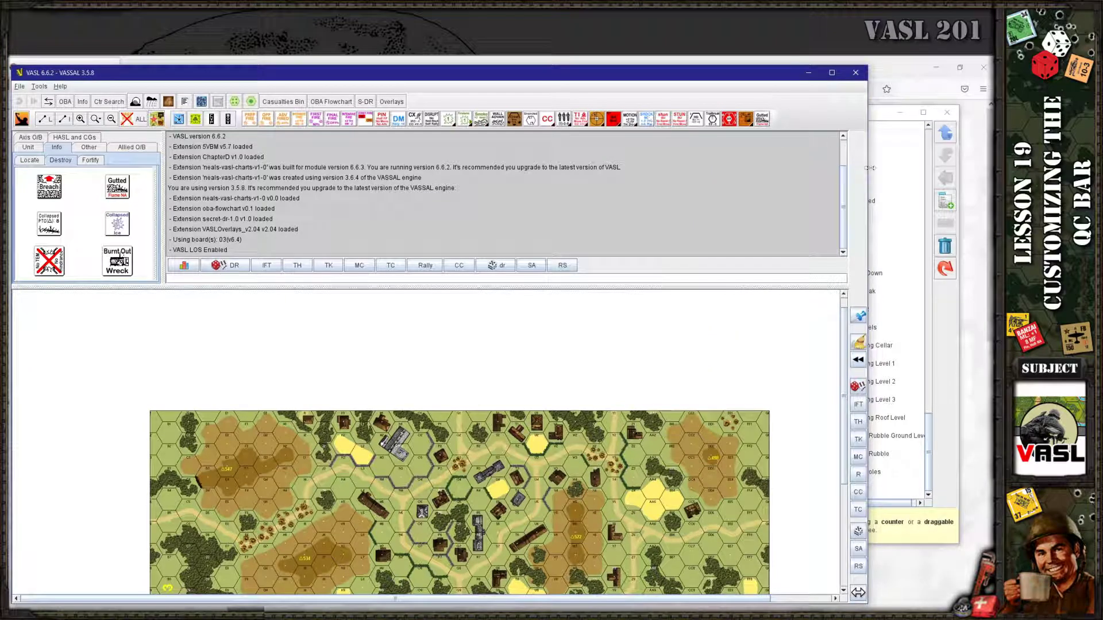
drag(870, 168, 791, 327)
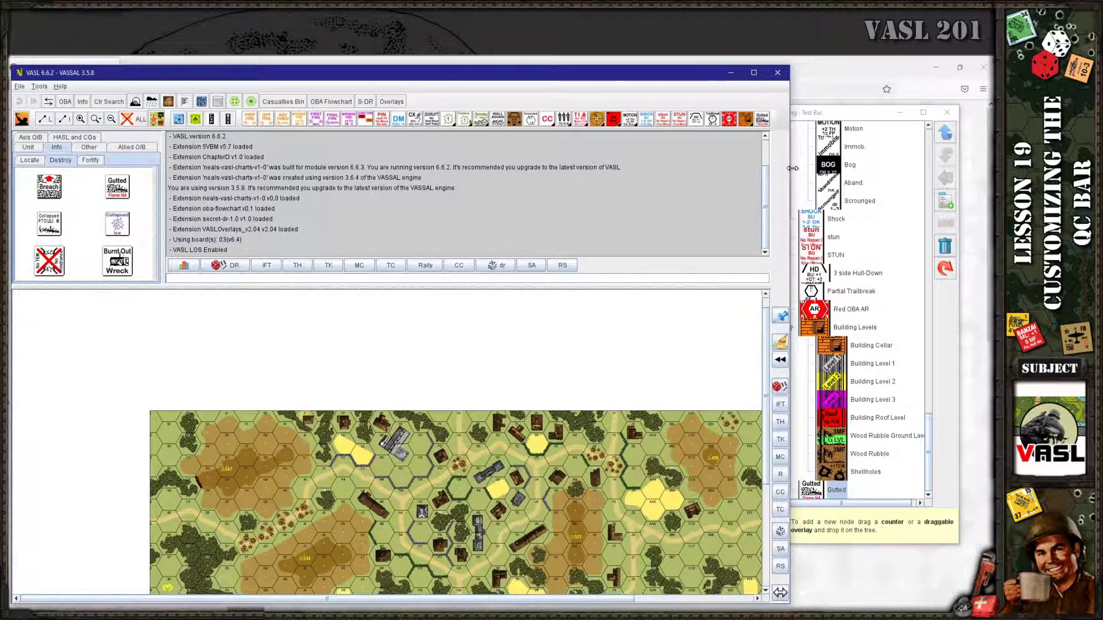
drag(830, 115, 851, 116)
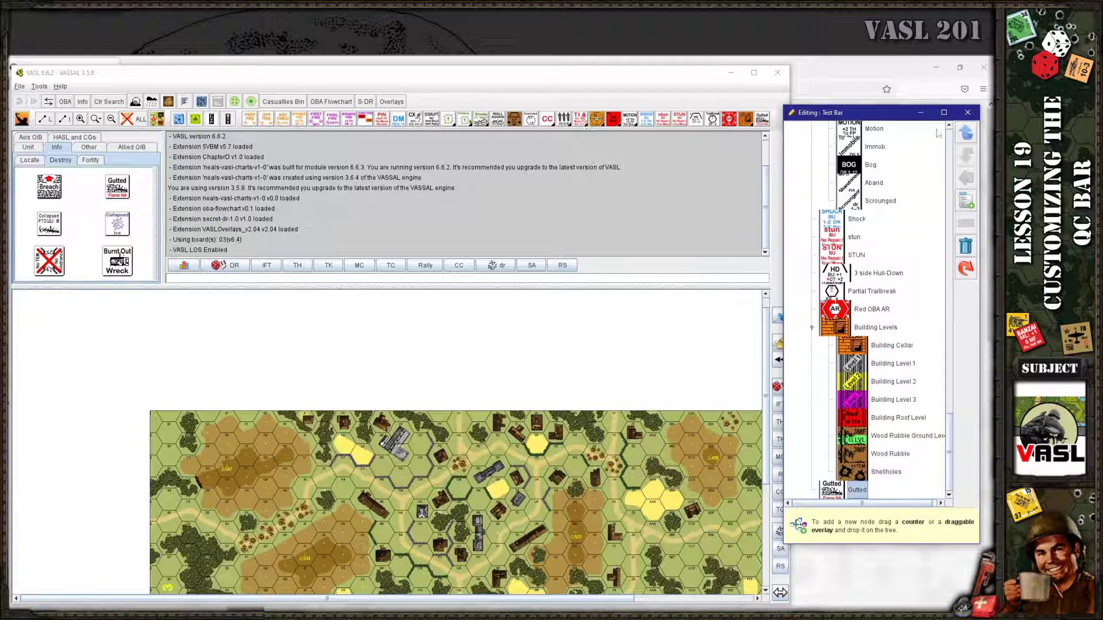
Raise the Gutted entry near the top of the Test Bar, beside DM and CX
click(966, 134)
click(965, 134)
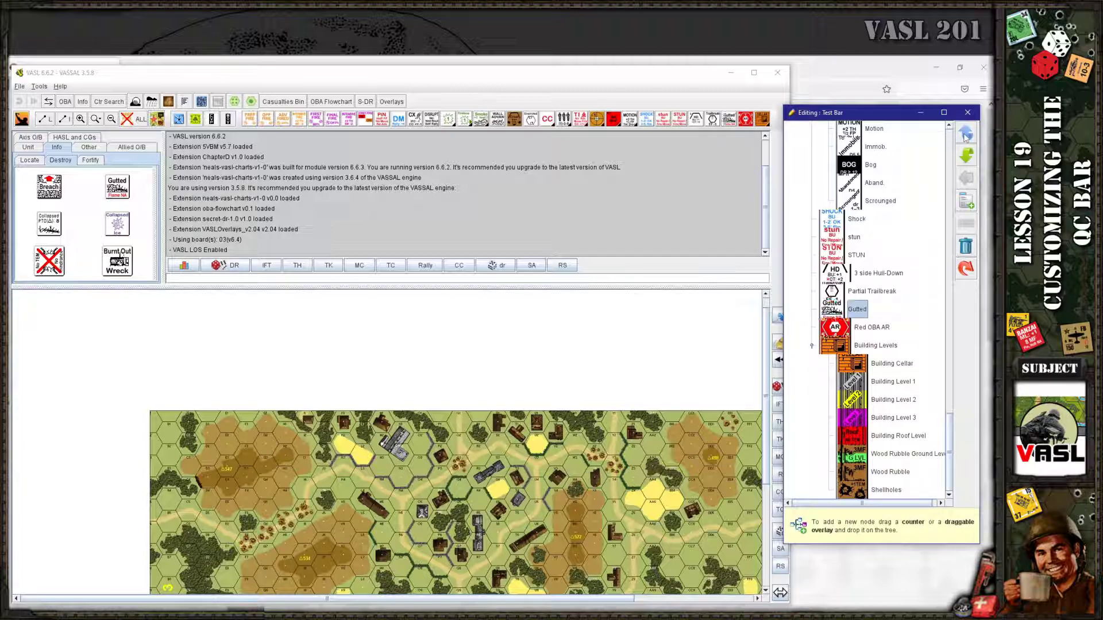
click(966, 134)
click(965, 134)
click(966, 134)
click(965, 133)
click(966, 133)
click(966, 134)
click(965, 133)
click(966, 134)
click(965, 133)
click(965, 134)
click(965, 134)
click(965, 134)
click(965, 134)
click(965, 133)
click(966, 134)
click(965, 134)
click(965, 134)
click(966, 134)
click(965, 134)
click(966, 134)
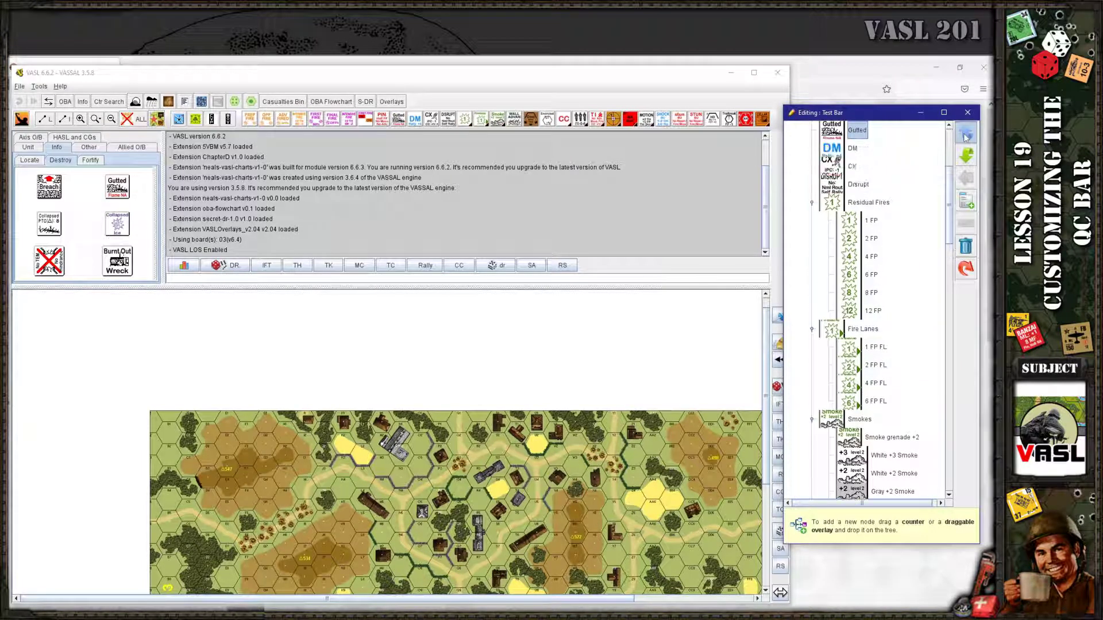
click(965, 134)
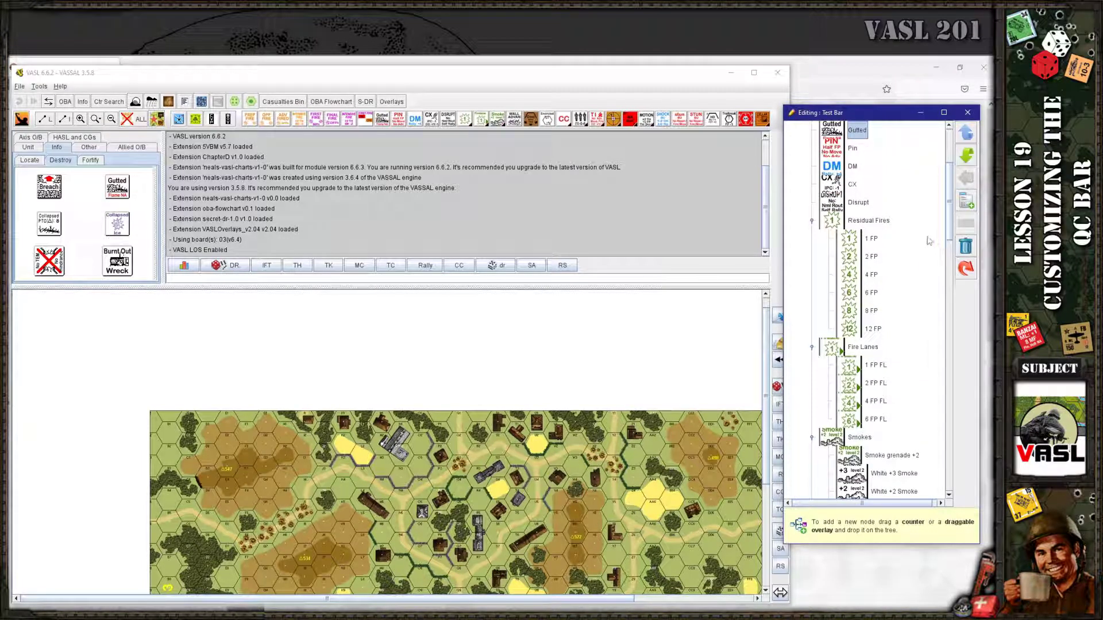
Drag a Gutted counter into the Residual Fires submenu and check the toolbar dropdown
click(865, 223)
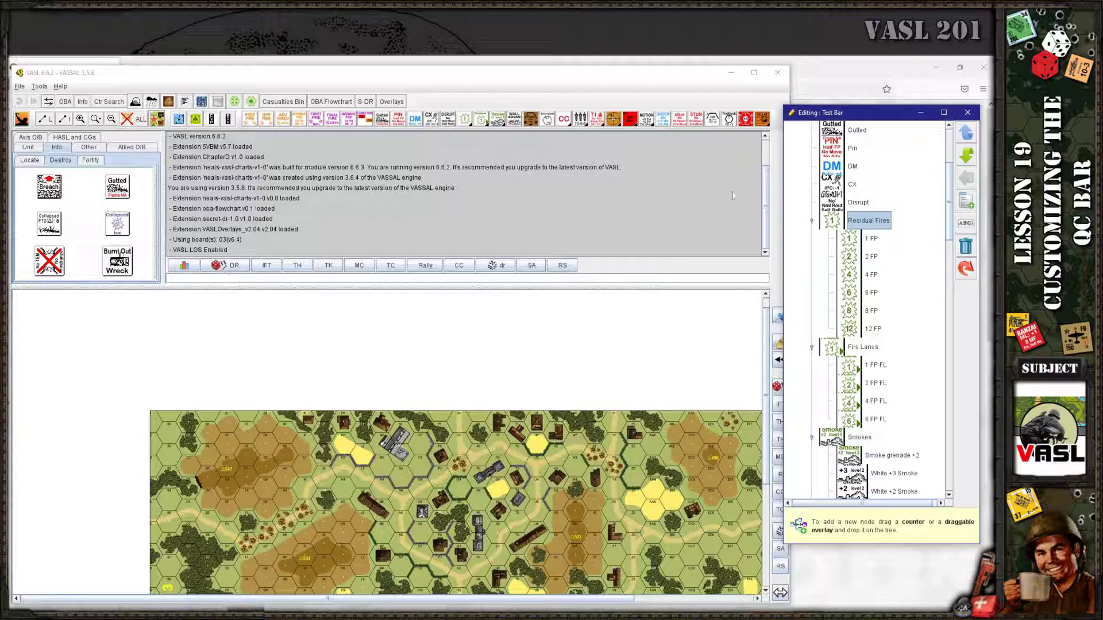
click(857, 131)
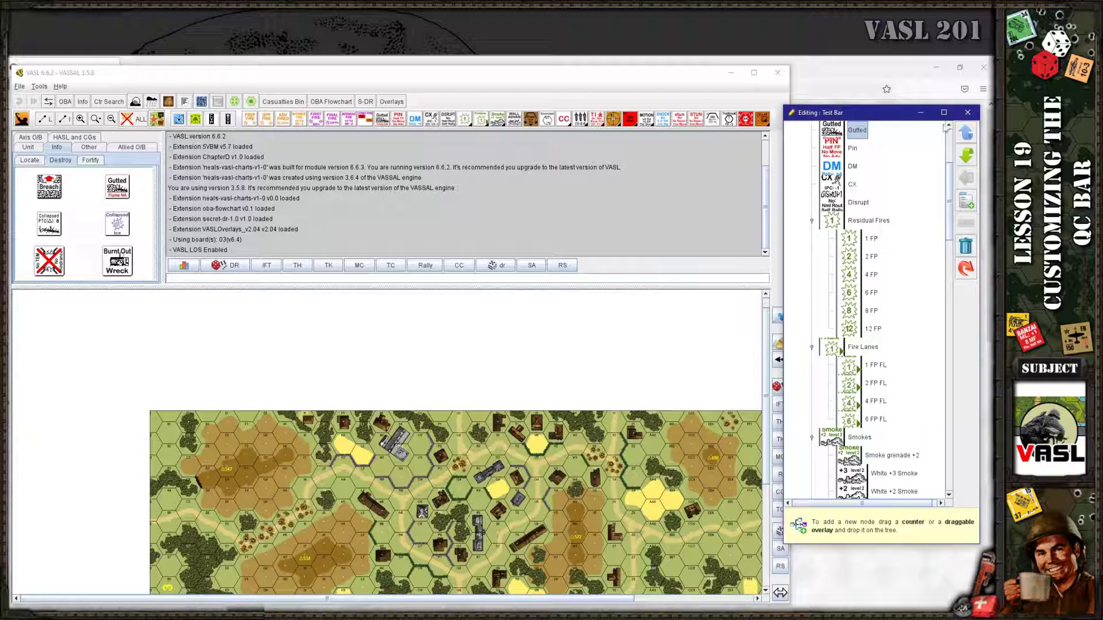
click(865, 223)
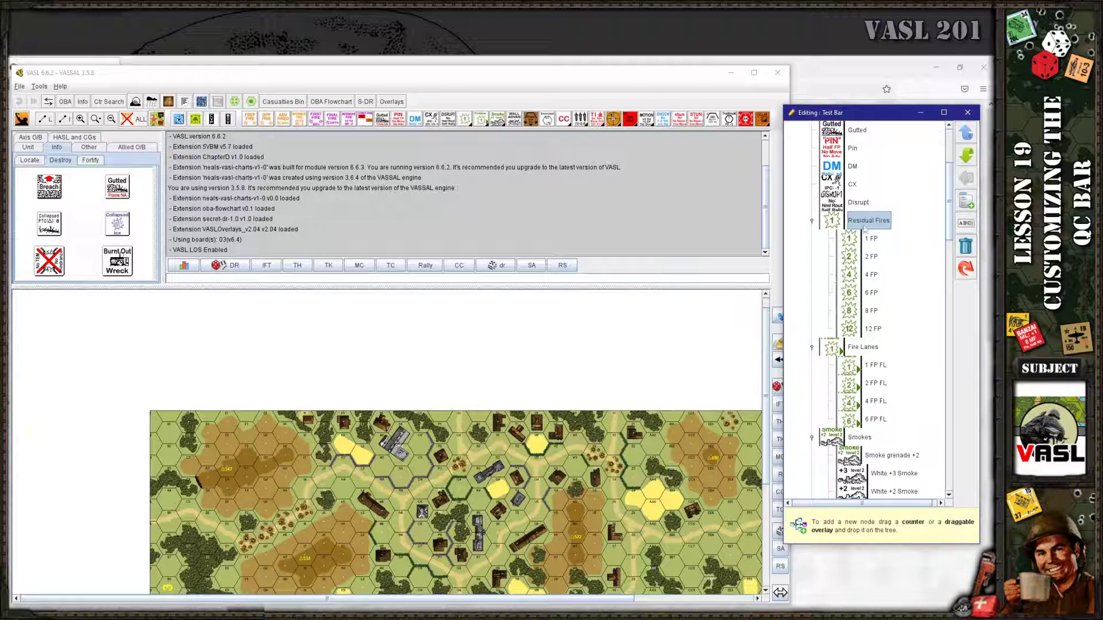
drag(118, 198, 874, 319)
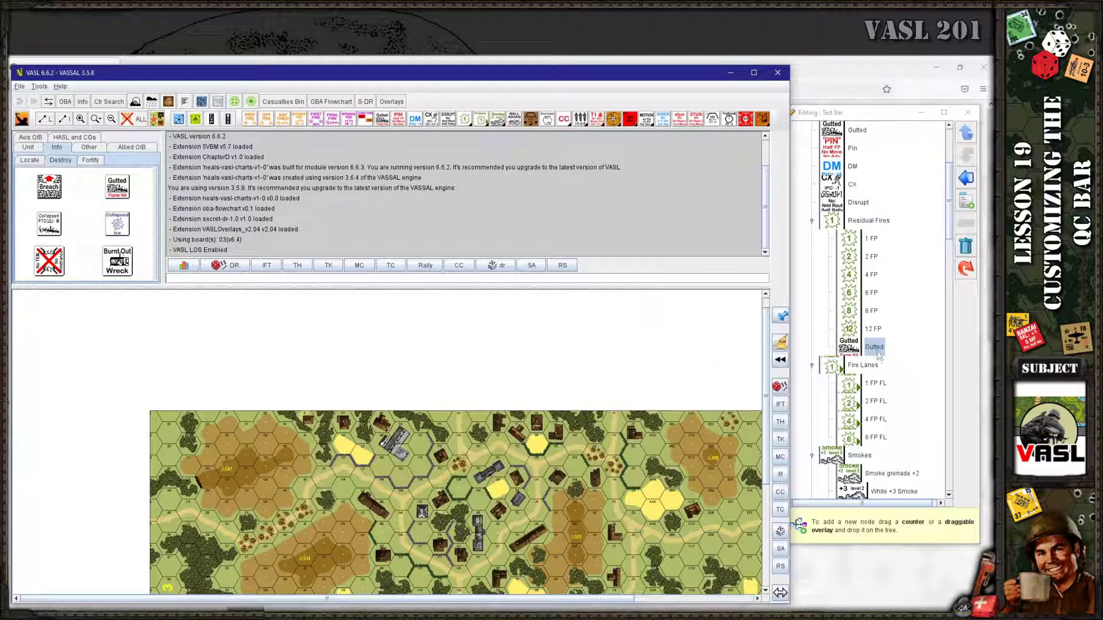
click(468, 123)
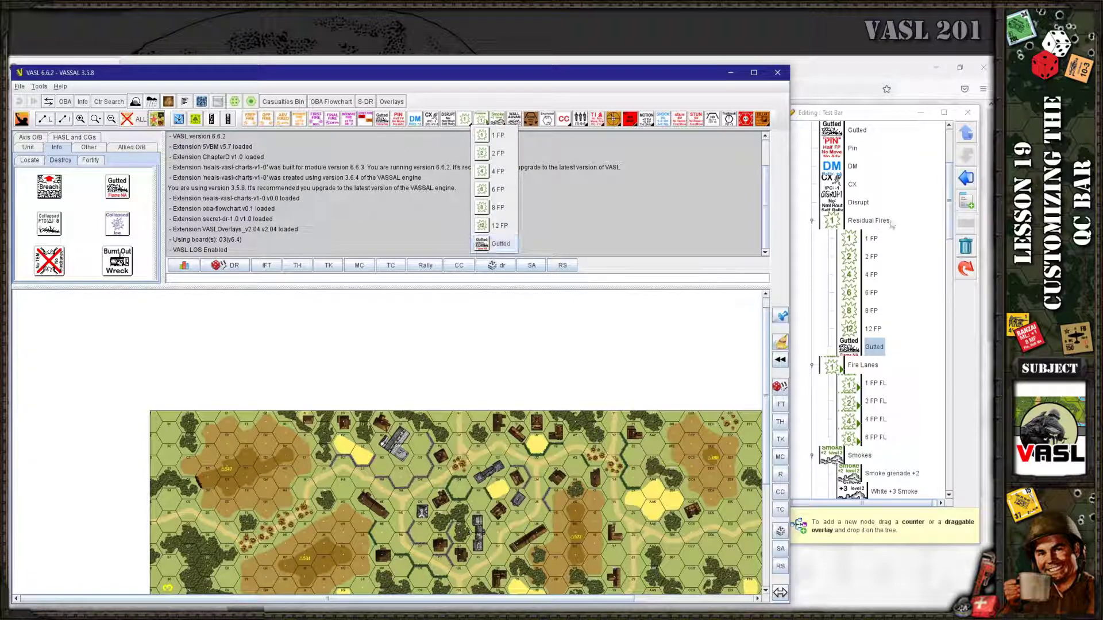
Move Gutted up within Residual Fires so it sits between 2 FP and 4 FP
click(966, 138)
click(966, 138)
click(966, 138)
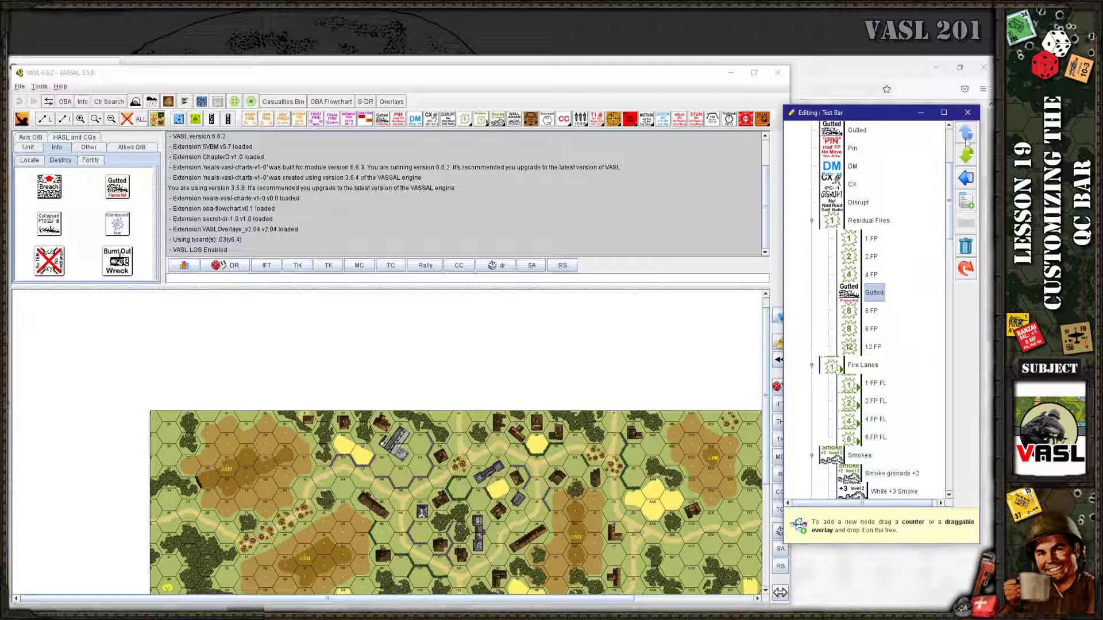
click(966, 141)
click(480, 119)
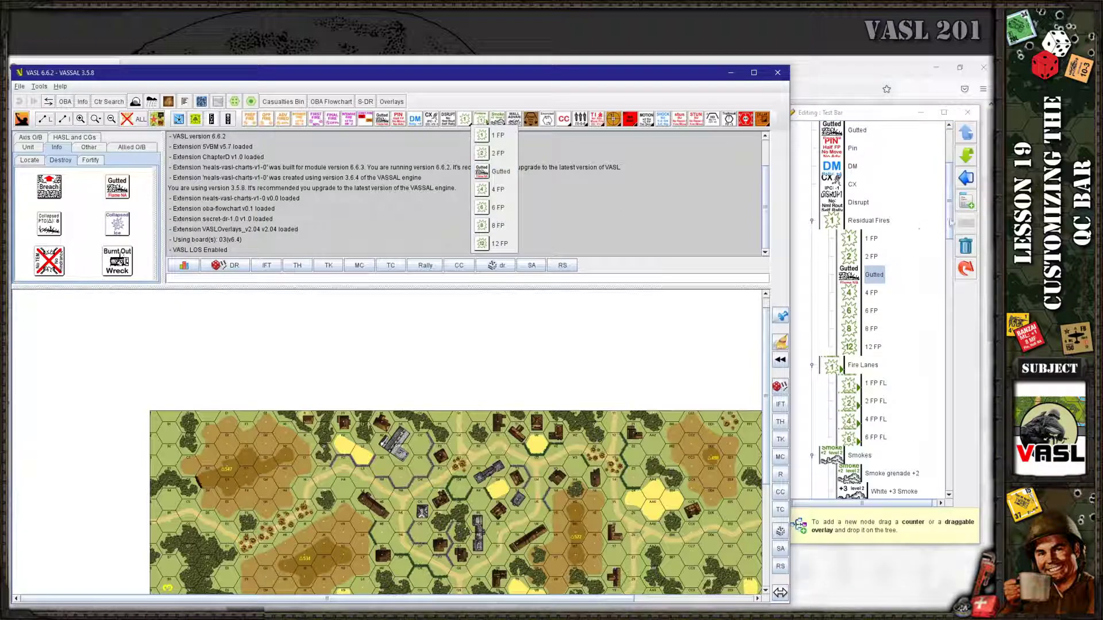
click(952, 224)
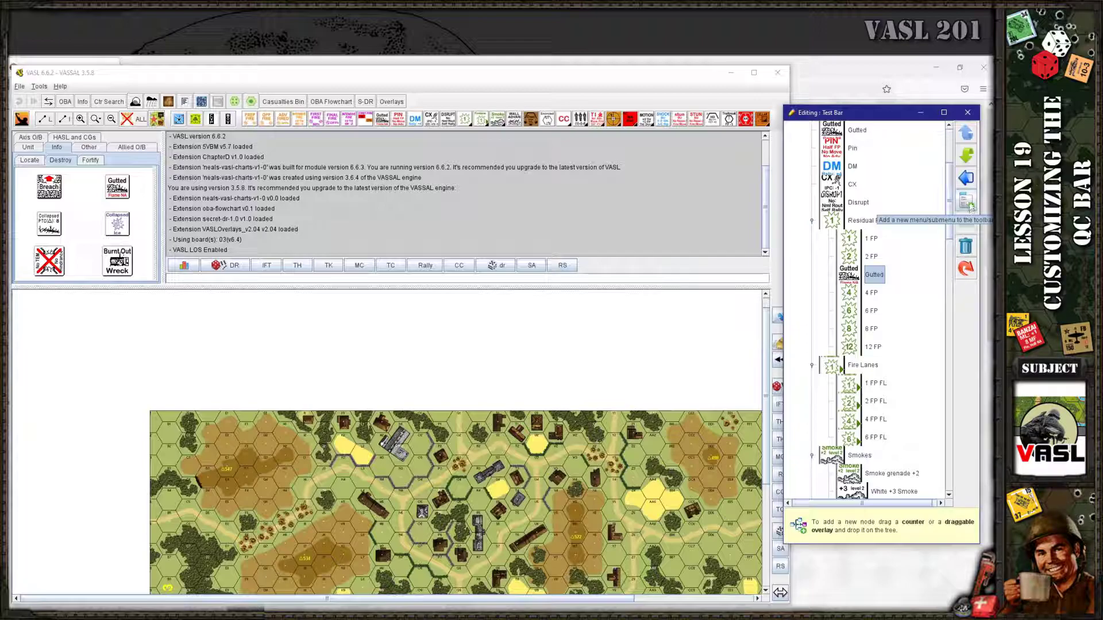
Add an untitled submenu after Gutted in Residual Fires and put the Breach Out ca1 counter inside it
click(968, 206)
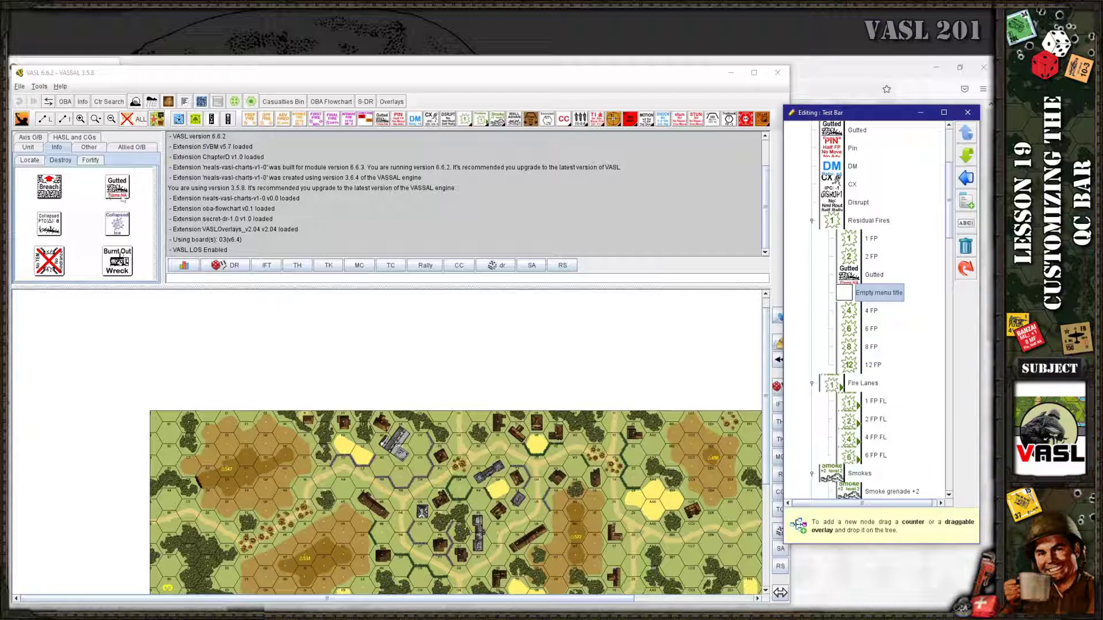
drag(49, 188, 883, 298)
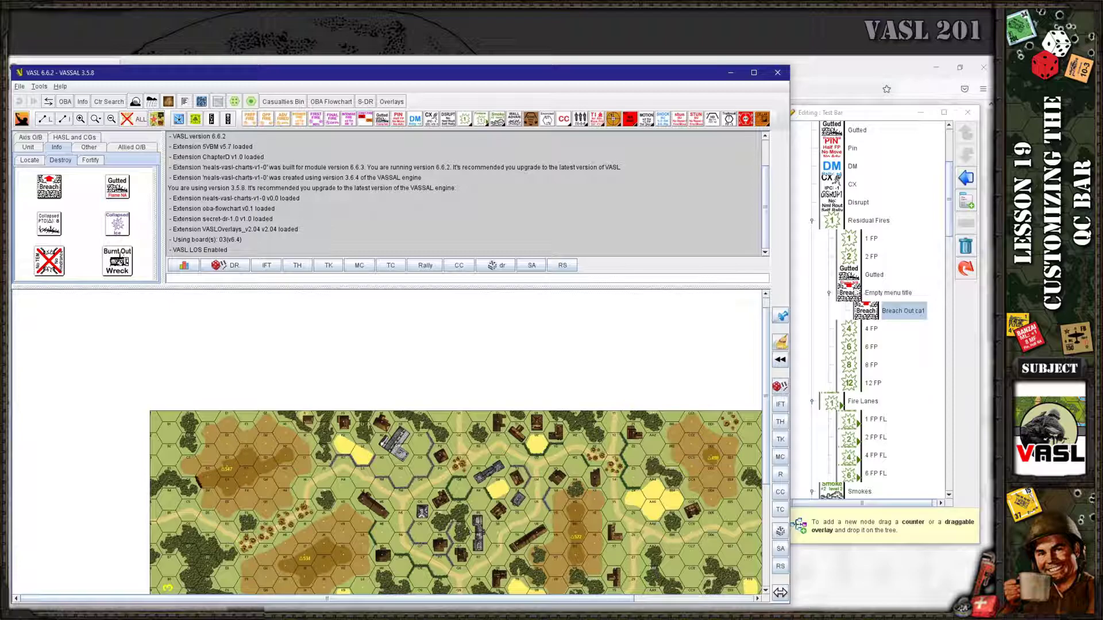
click(888, 311)
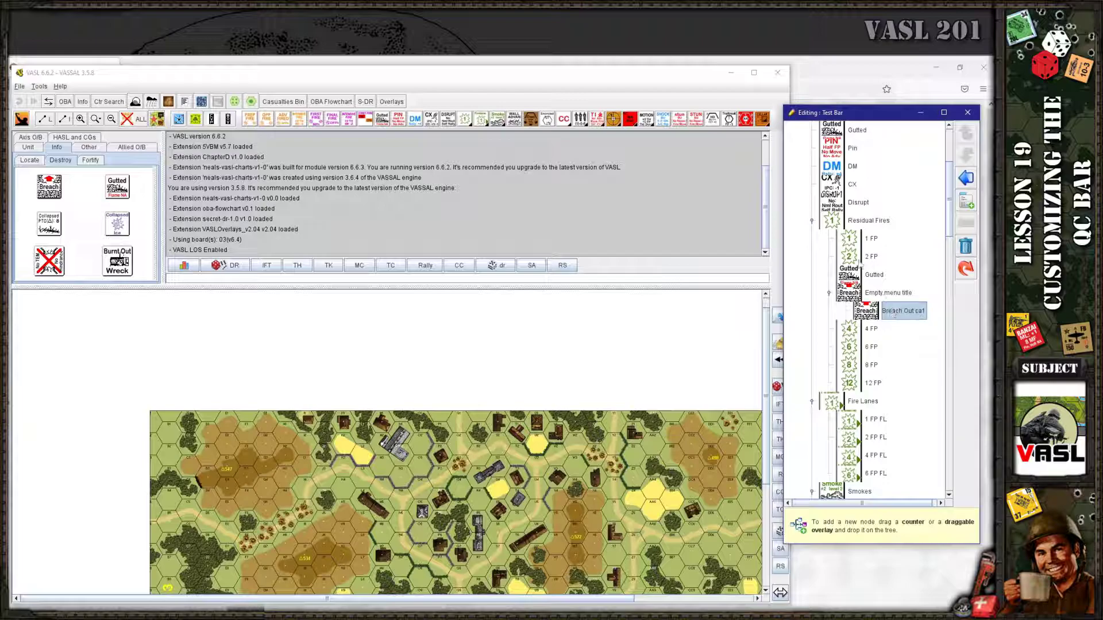
click(868, 240)
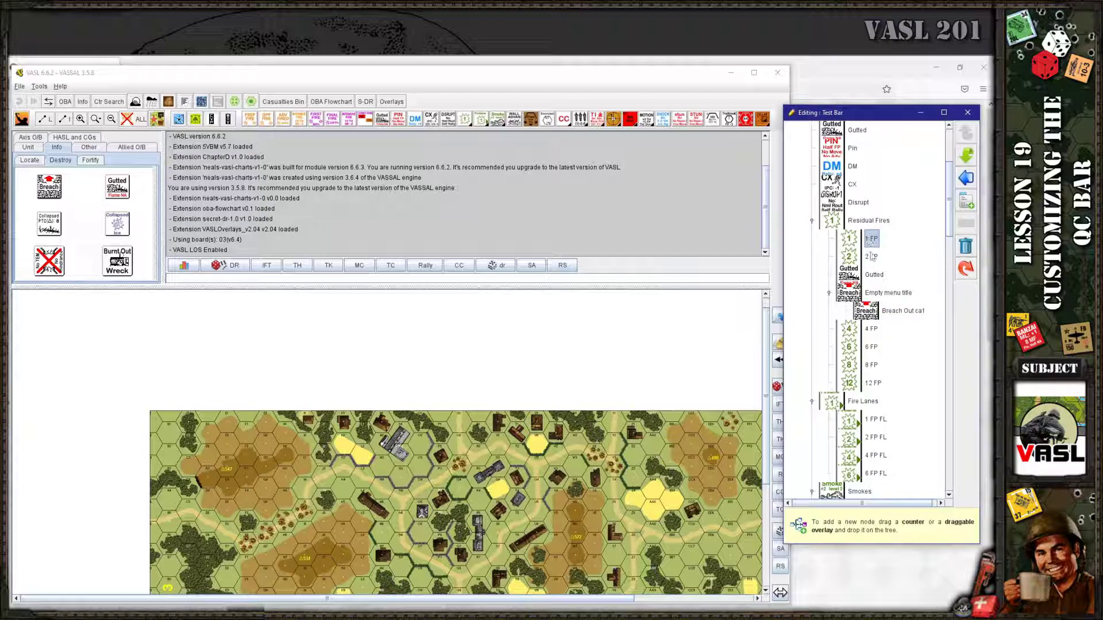
Move 2 FP above 1 FP so it heads the Residual Fires group
click(871, 258)
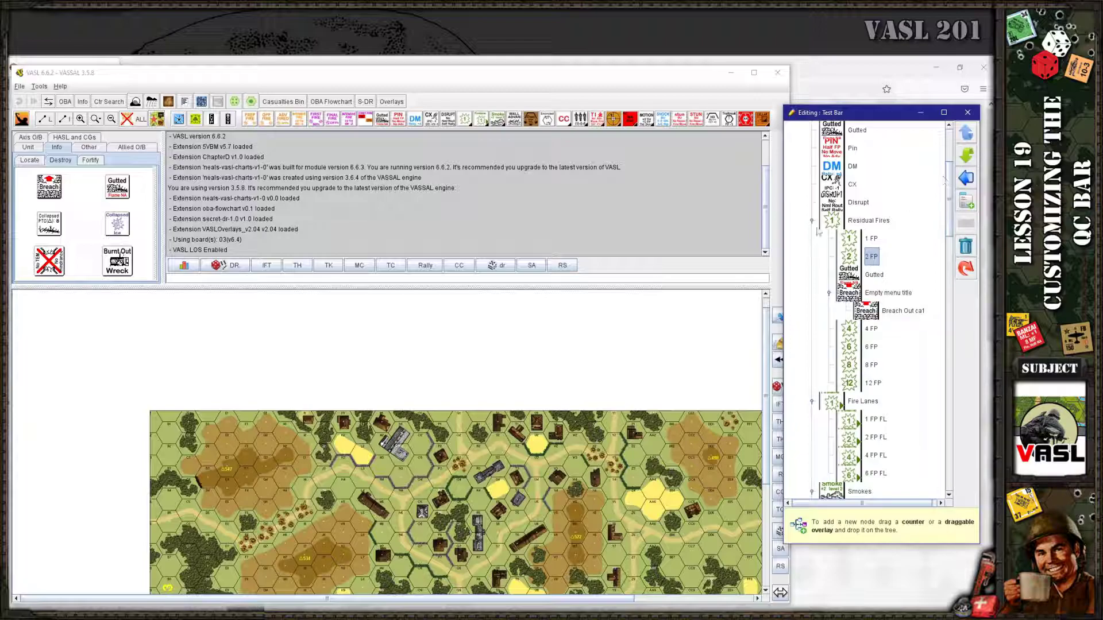
click(967, 137)
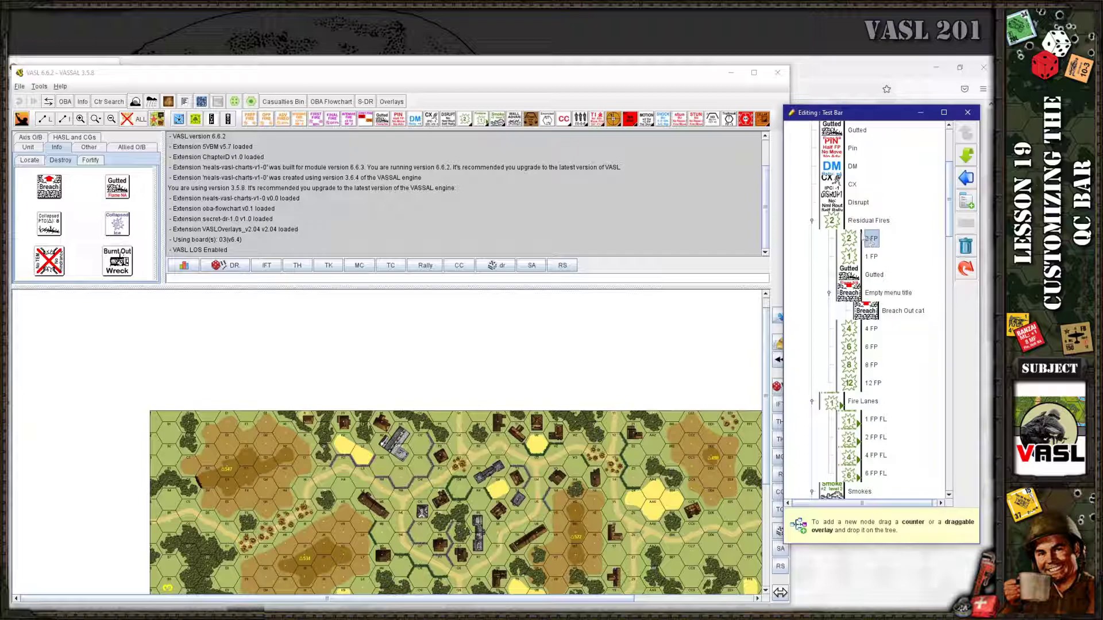
drag(950, 230, 949, 375)
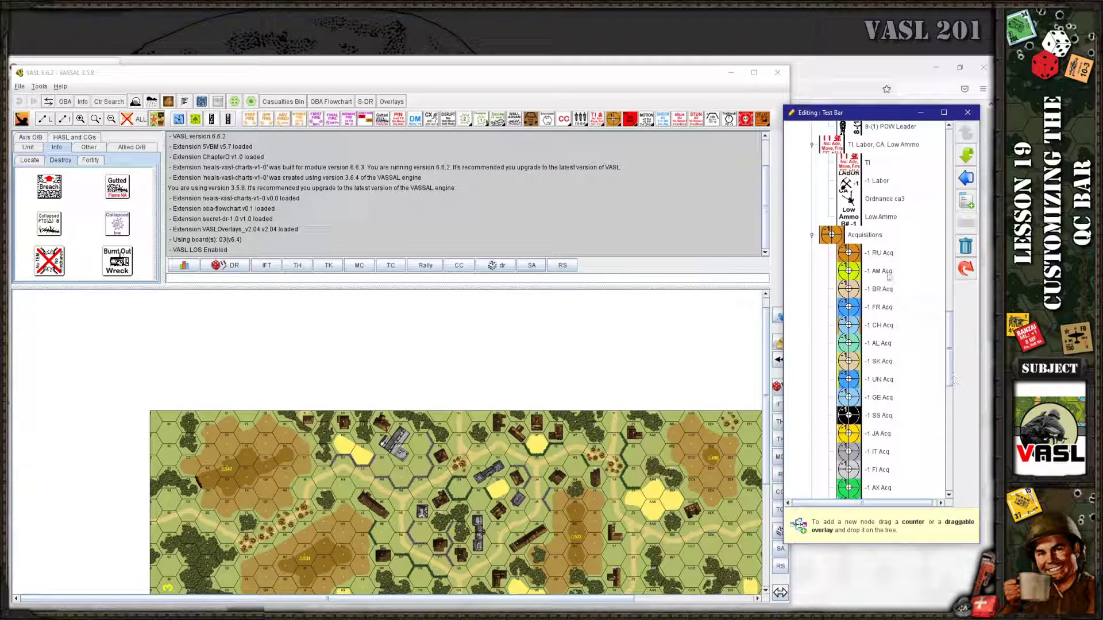
Promote -1 RU Acq one level so it sits outside the Acquisitions submenu
click(882, 257)
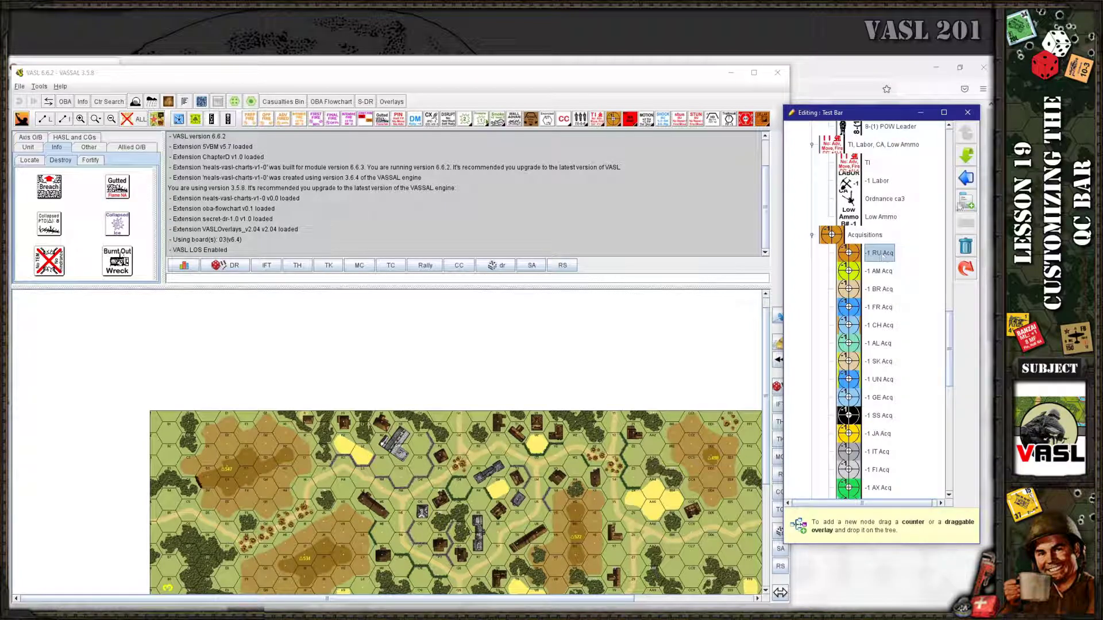
click(967, 179)
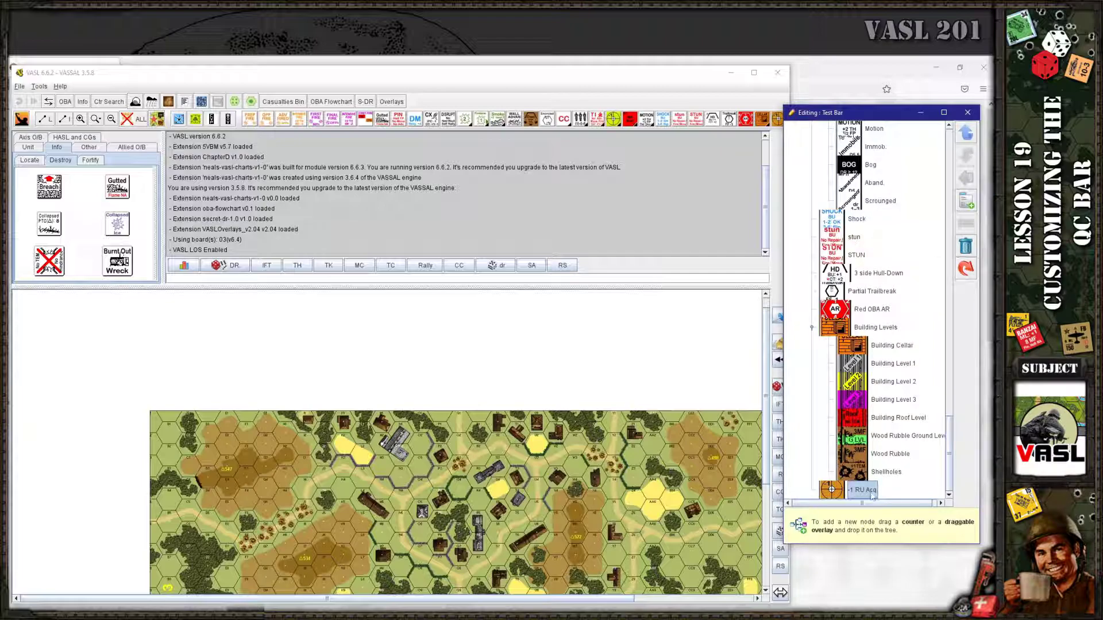
scroll(876, 287, up, 5)
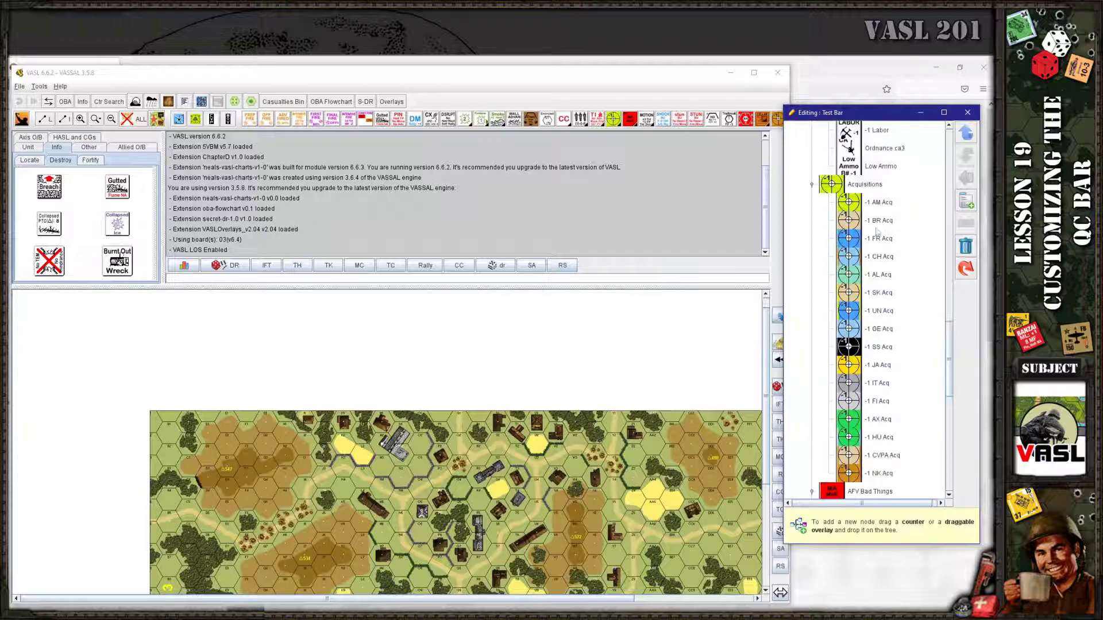
scroll(890, 329, down, 5)
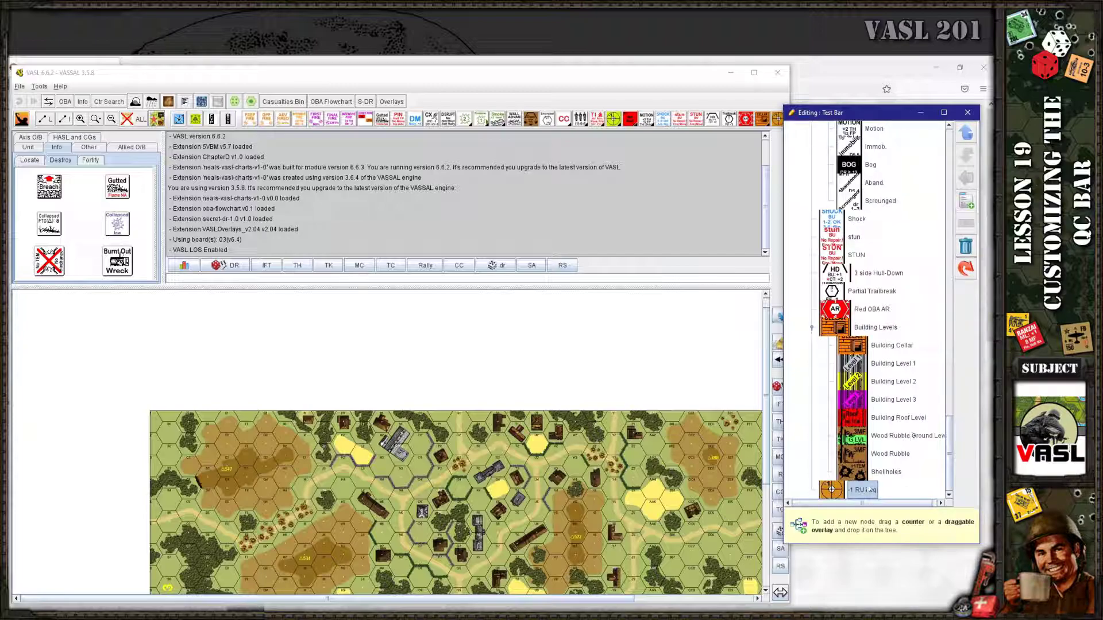
Move -1 RU Acq up until it sits directly above the Acquisitions submenu
click(967, 134)
click(969, 136)
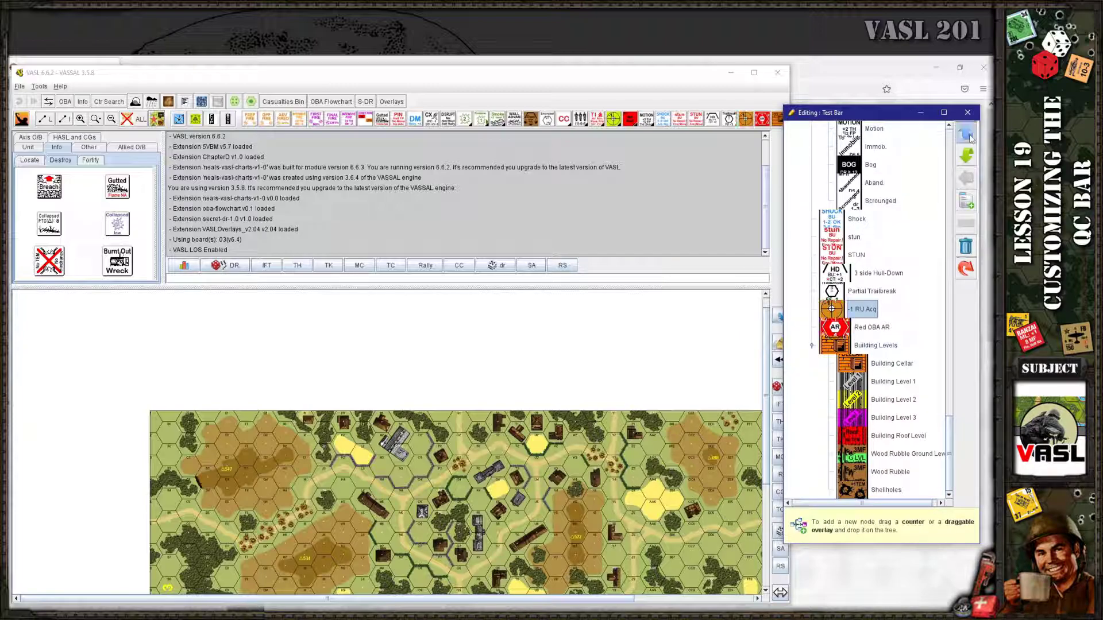
double_click(969, 137)
click(969, 136)
click(969, 136)
click(969, 137)
click(969, 137)
click(969, 136)
click(969, 137)
scroll(933, 379, up, 3)
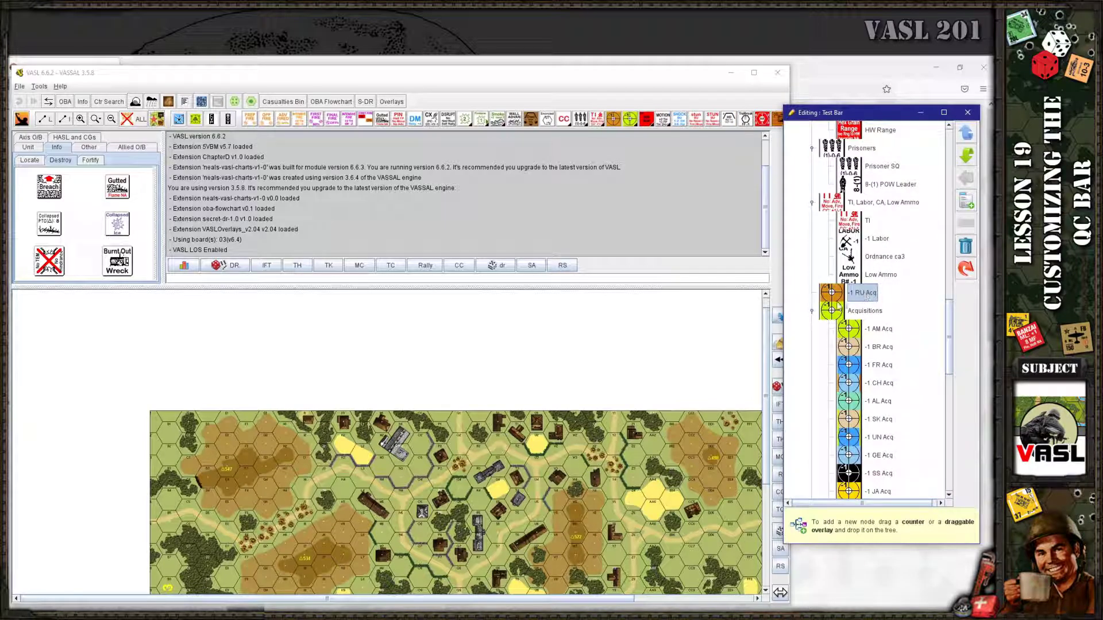
click(855, 311)
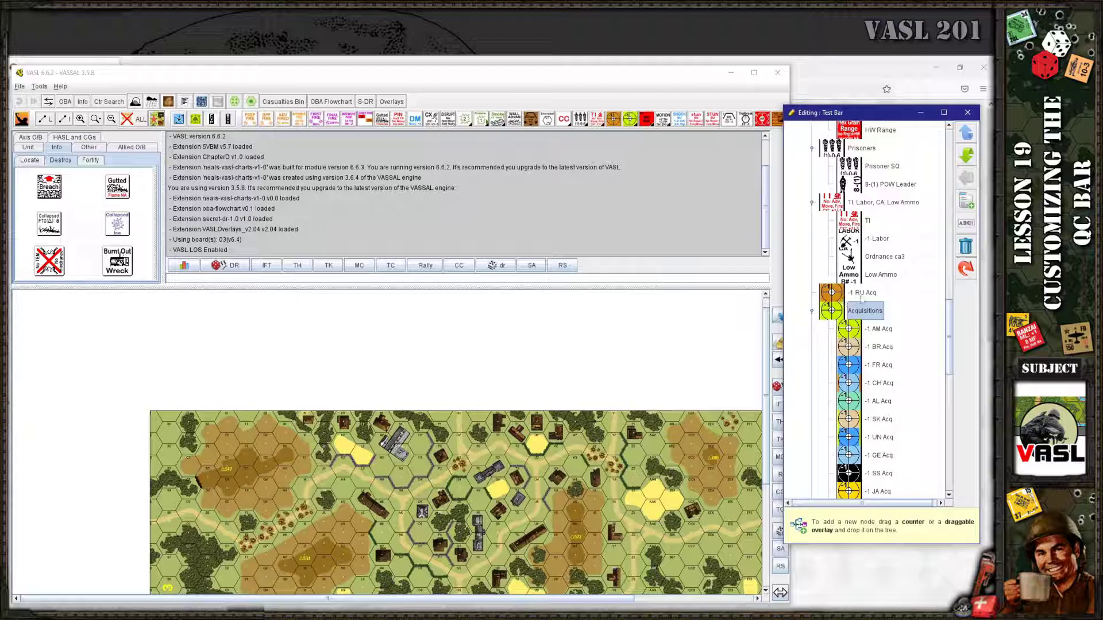
click(880, 331)
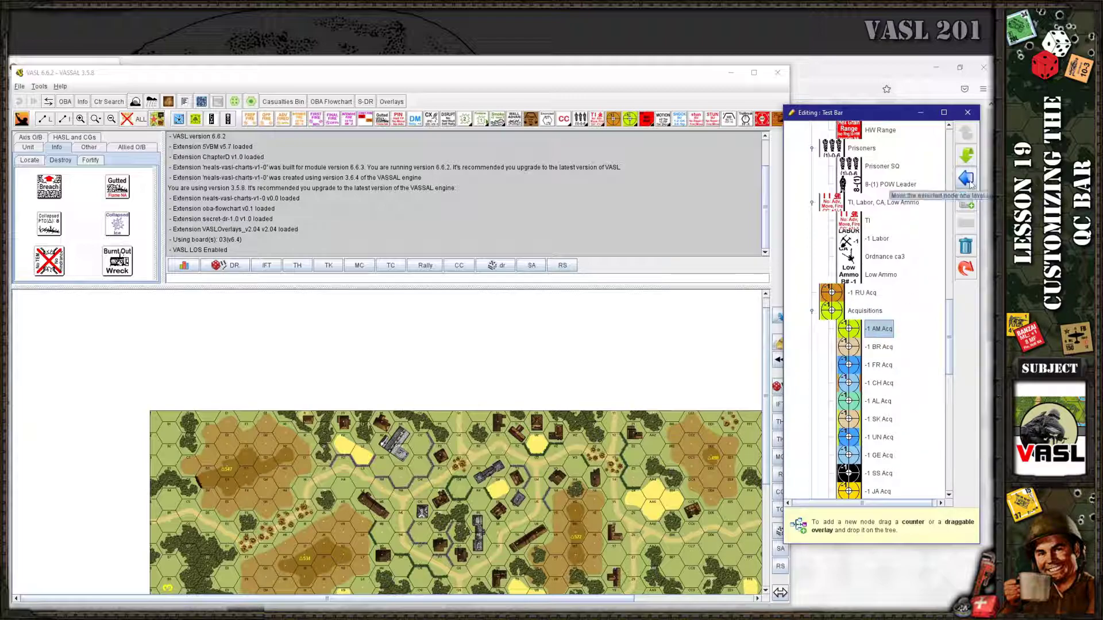
click(867, 293)
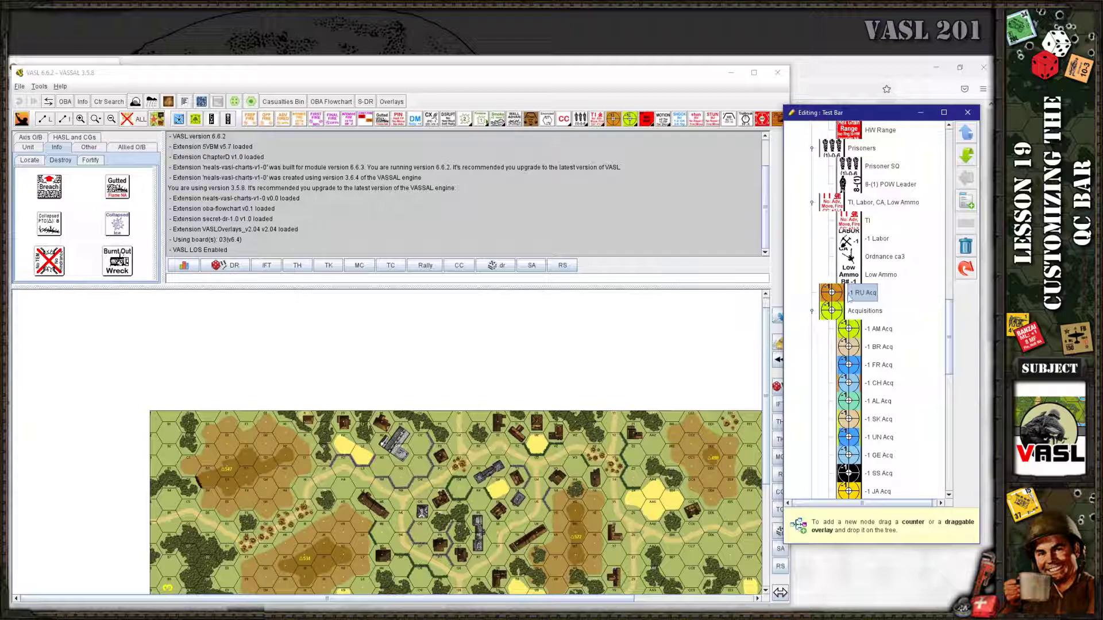
Delete the -1 RU Acq entry so Low Ammo is followed directly by Acquisitions
drag(52, 189, 870, 348)
click(867, 315)
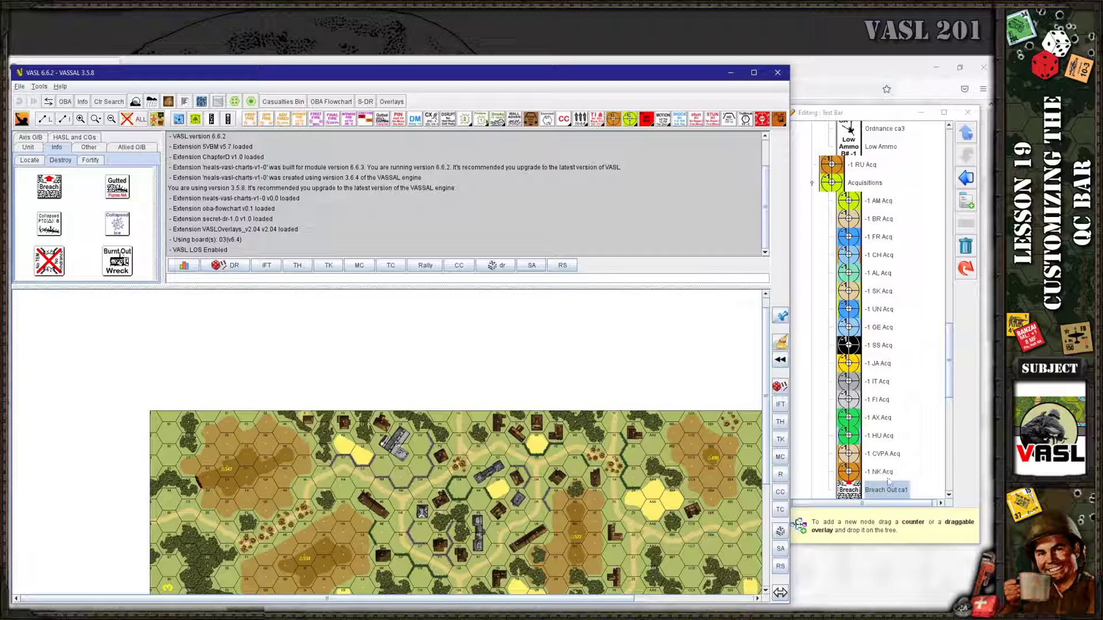
scroll(883, 359, up, 2)
click(869, 259)
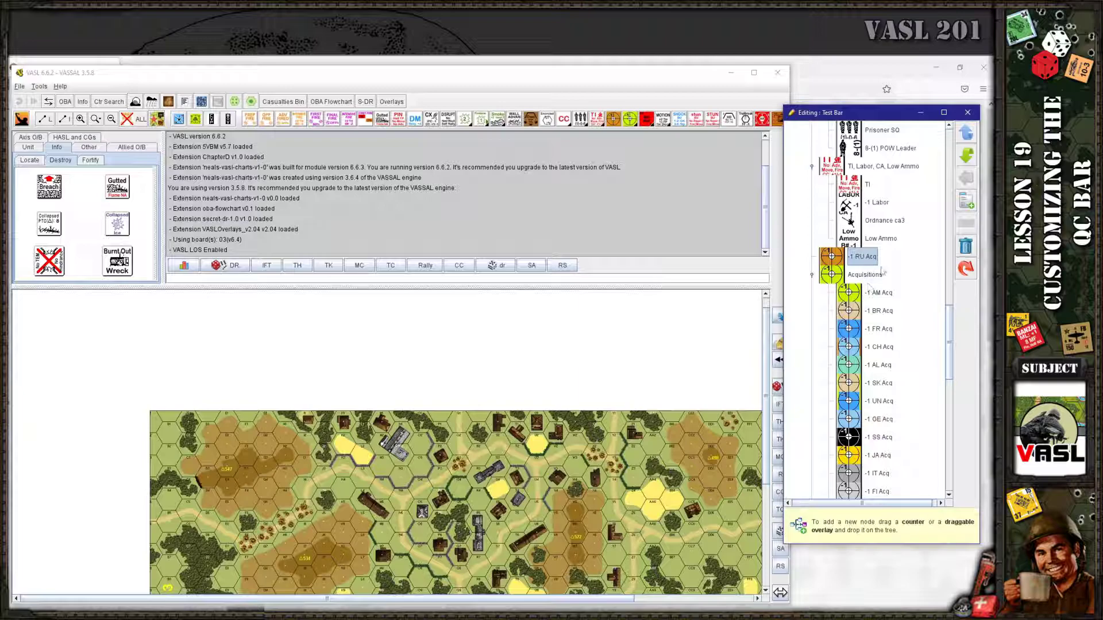
drag(949, 345, 953, 480)
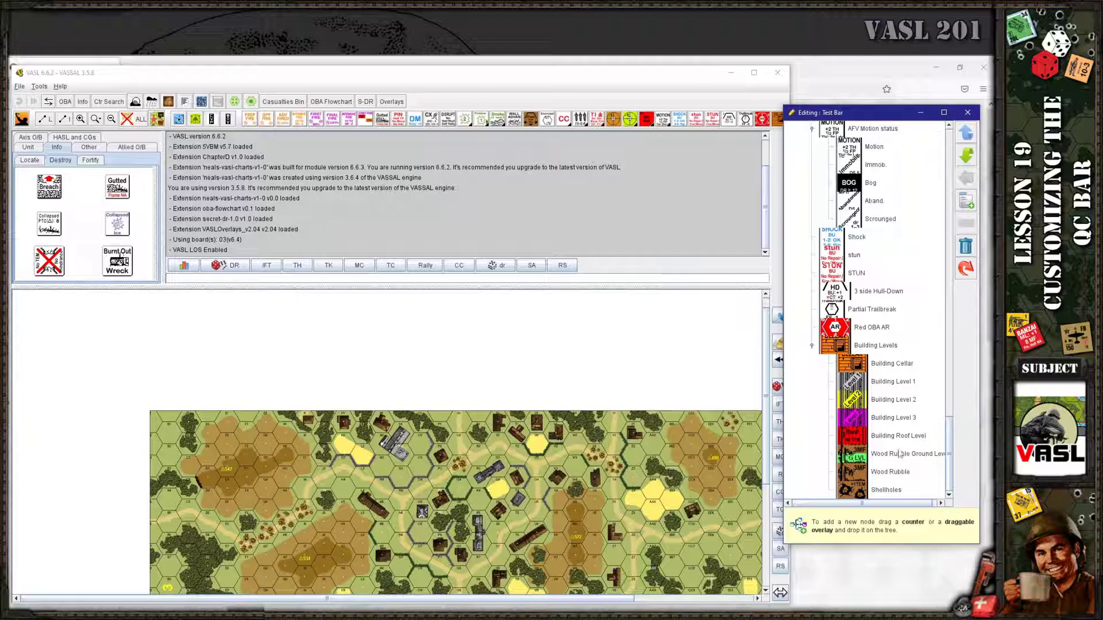
drag(949, 436, 951, 317)
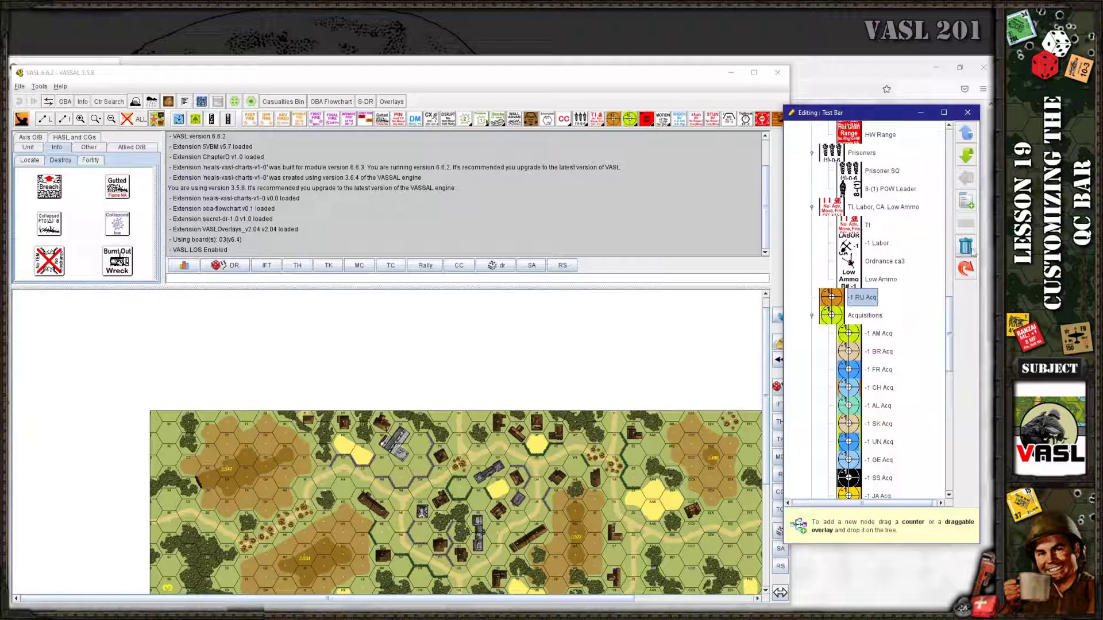
click(965, 246)
drag(950, 304, 955, 203)
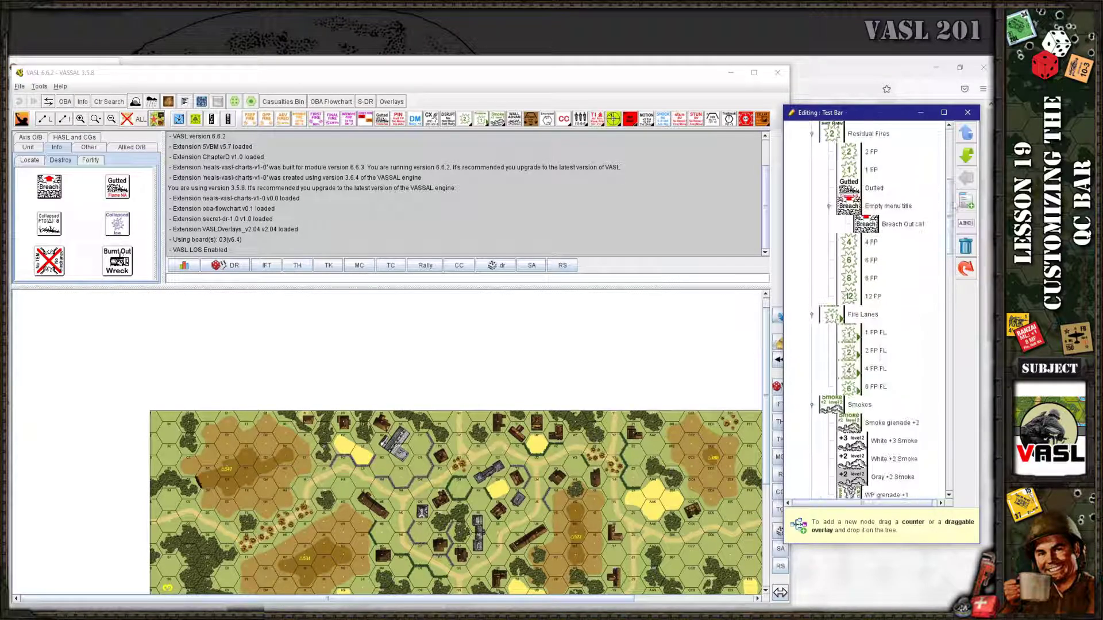
Close the Test Bar editor, maximize VASL, and load the Neal QC configuration
click(967, 112)
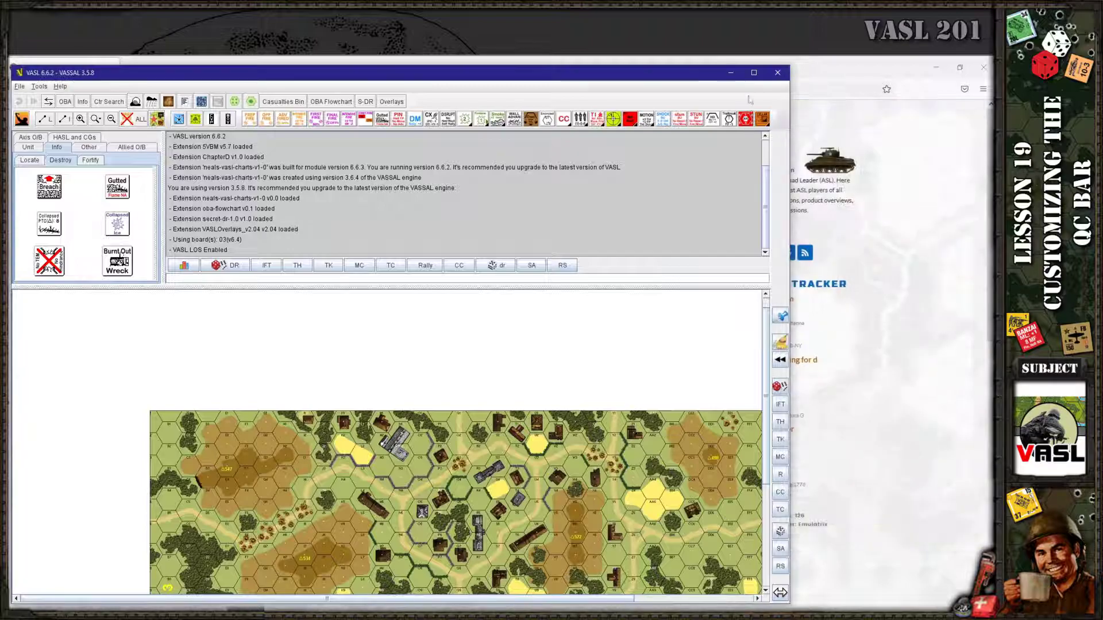
click(754, 73)
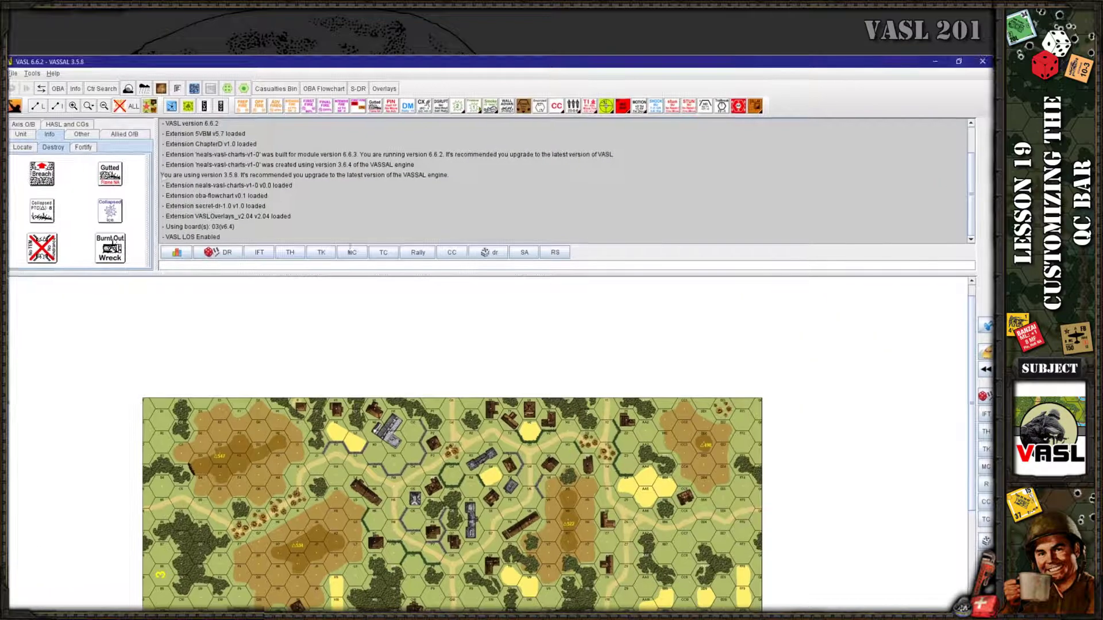
click(15, 108)
click(64, 214)
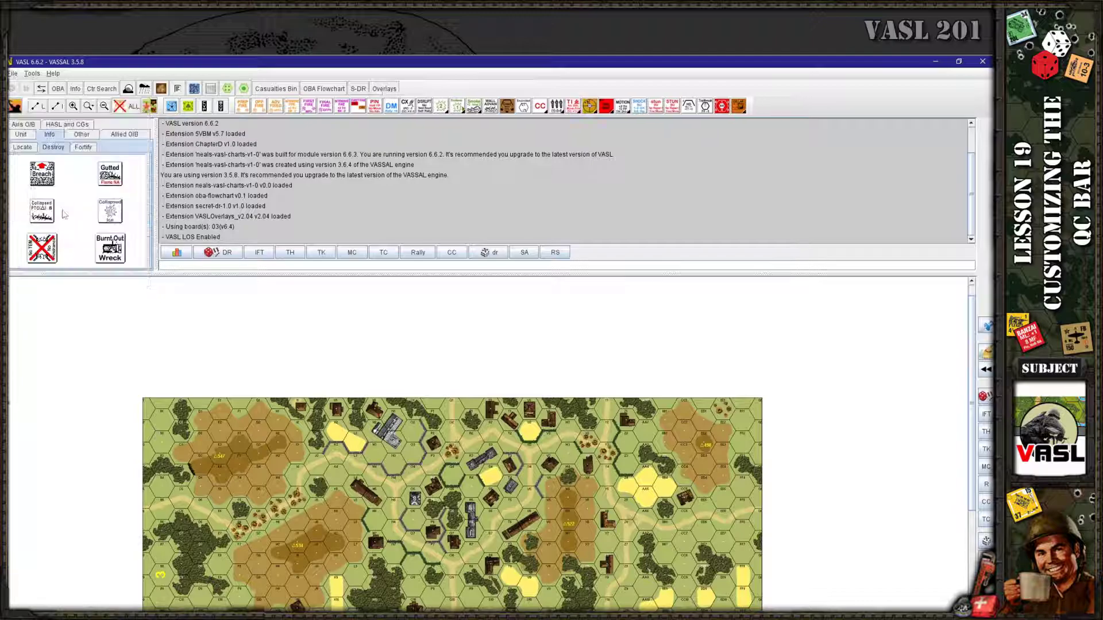
click(17, 108)
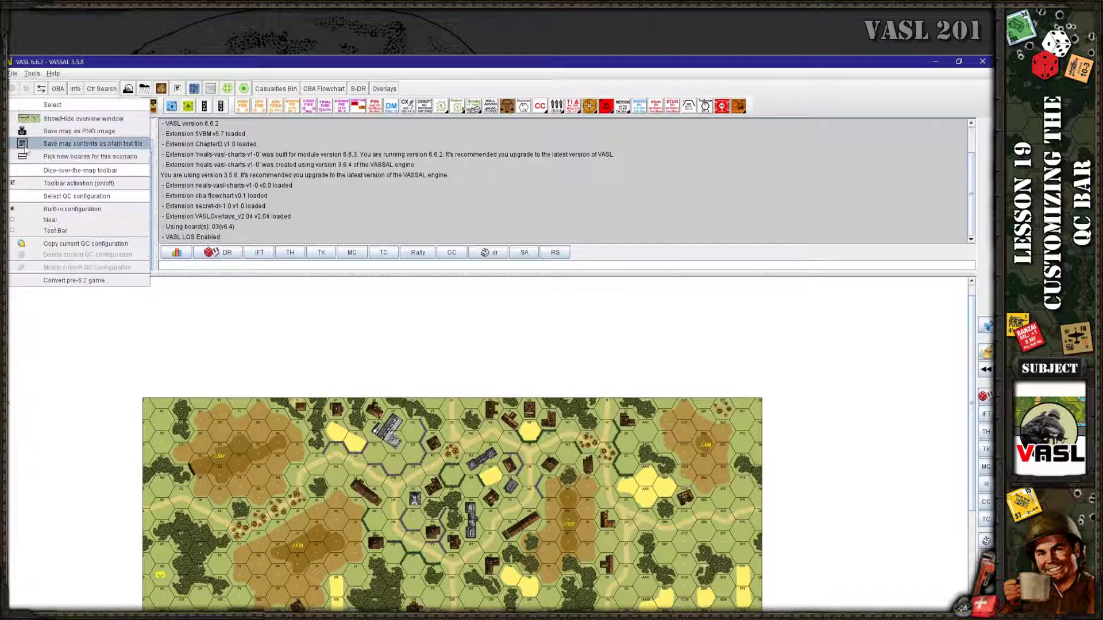
click(50, 220)
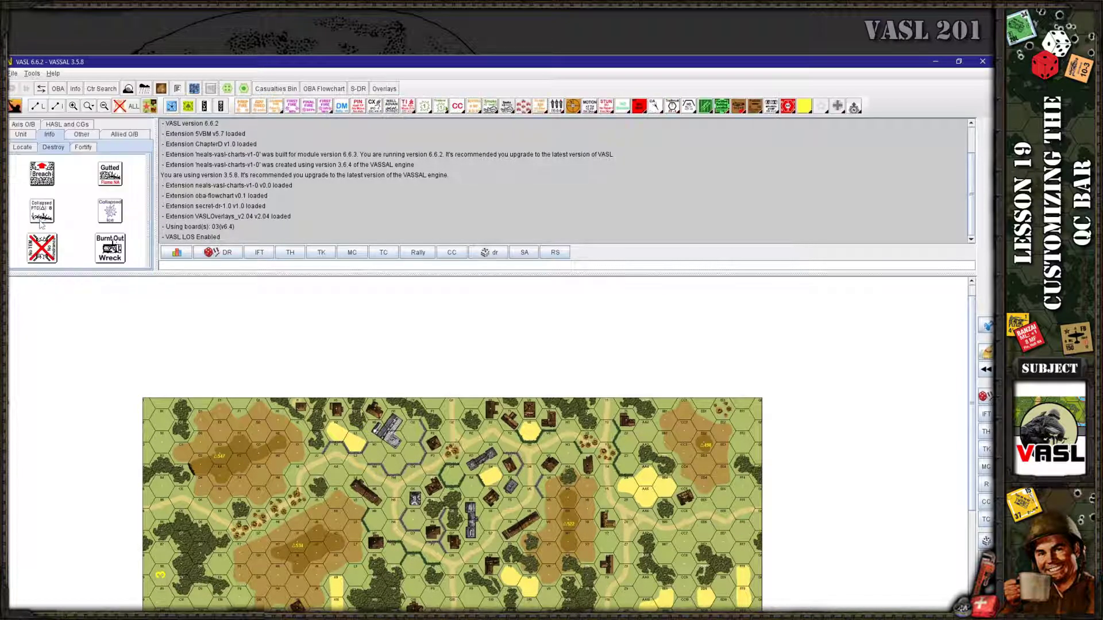
Browse the CA counters submenu, then switch the toolbar to the Test Bar configuration
click(653, 108)
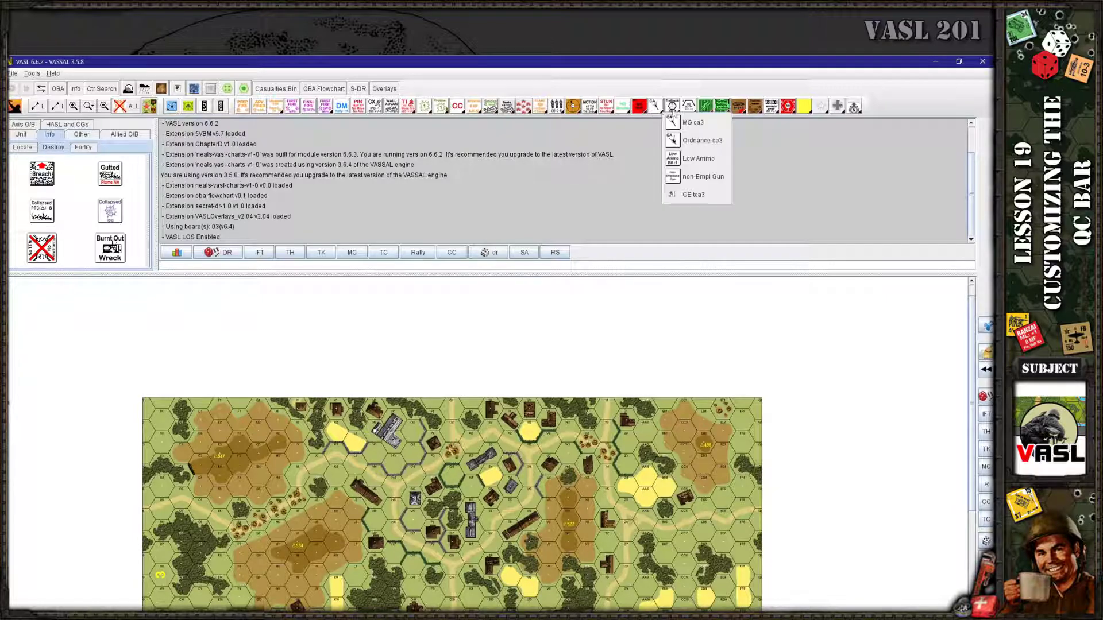
mouse_move(737, 108)
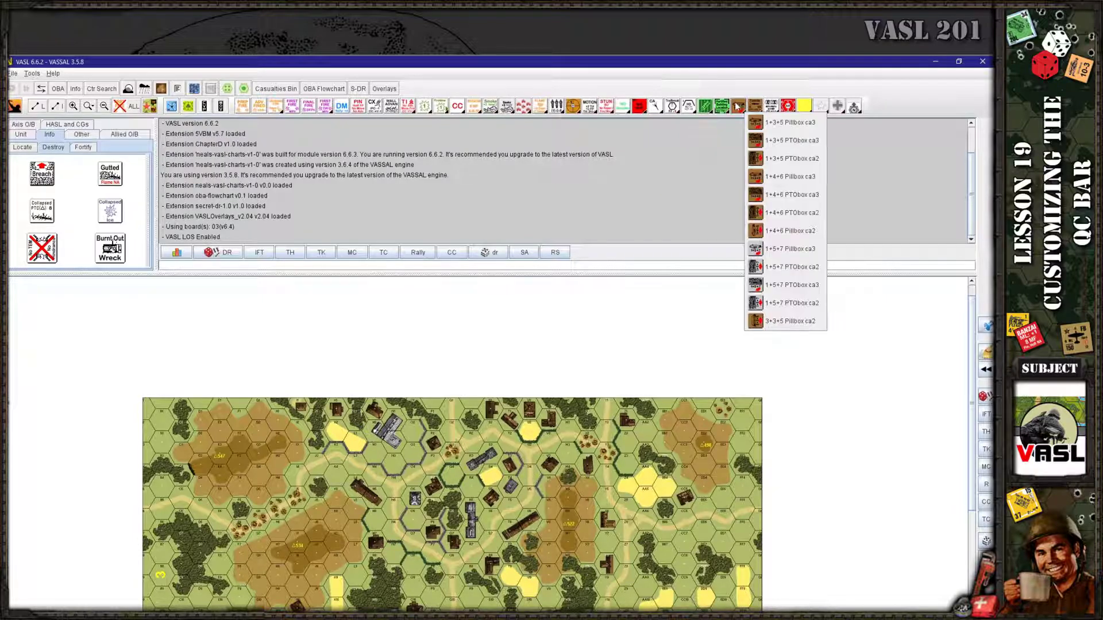
mouse_move(789, 106)
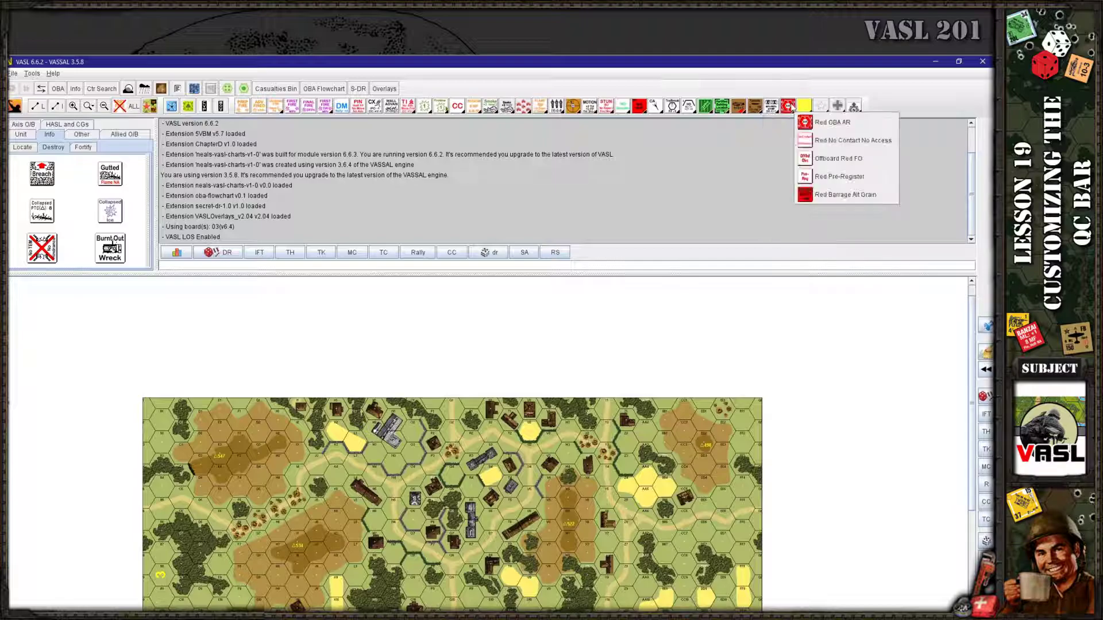
mouse_move(821, 112)
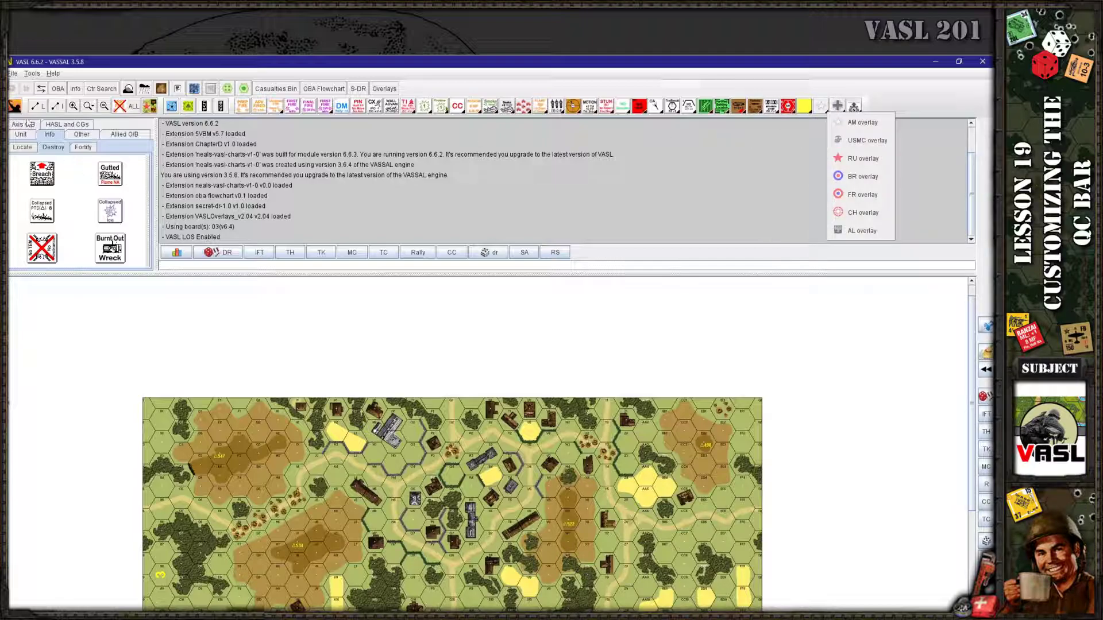
click(14, 106)
click(57, 235)
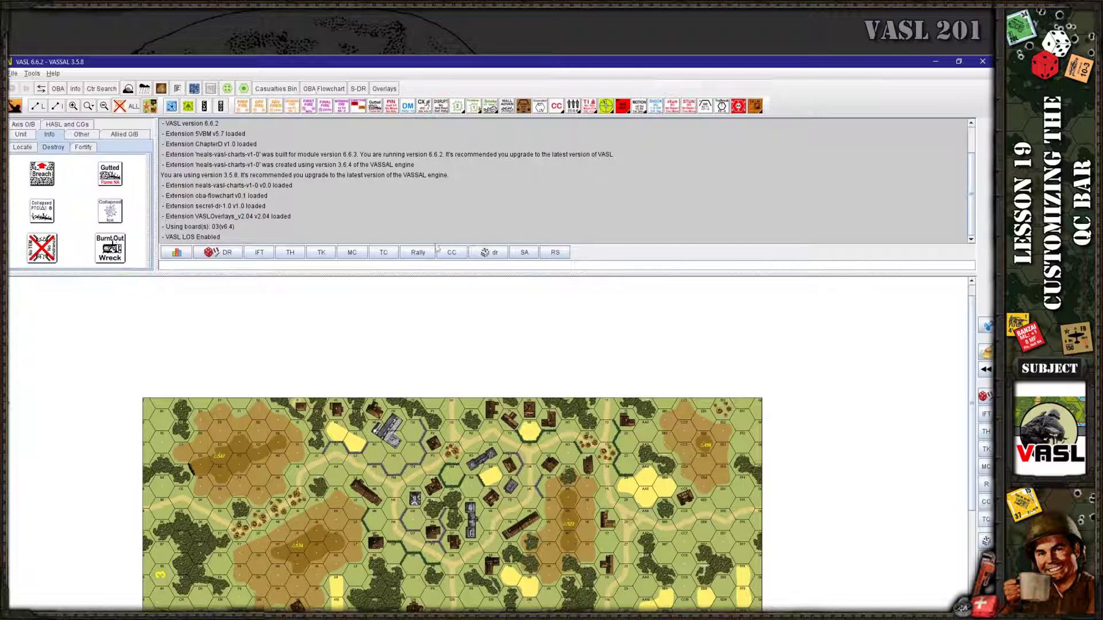
Restore the VASL window and start modifying the current Test Bar QC configuration
click(959, 61)
click(22, 119)
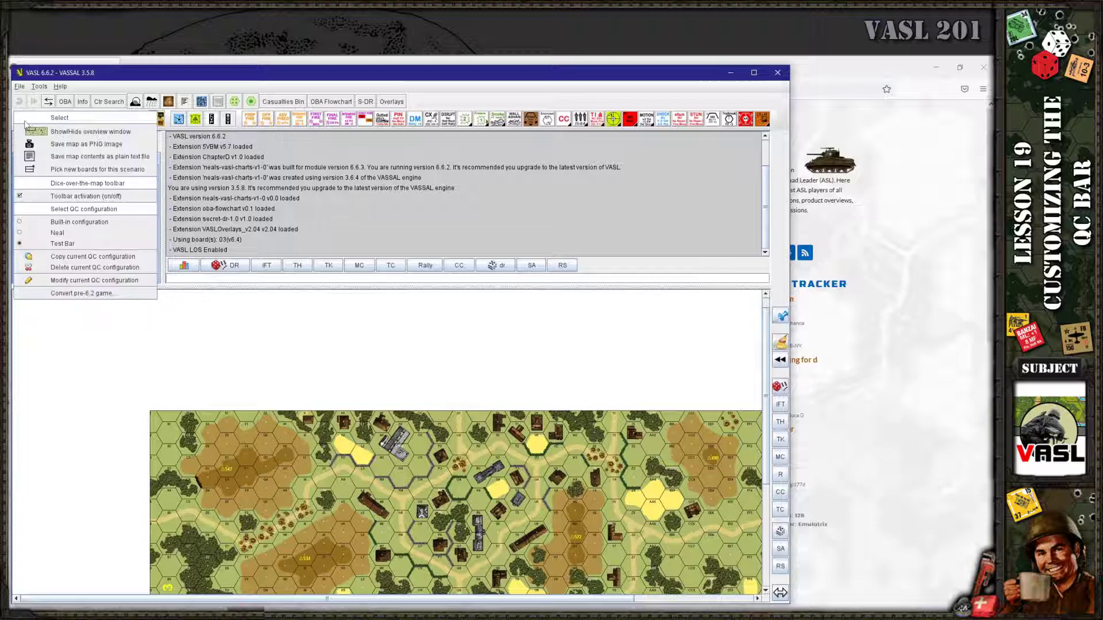
click(59, 281)
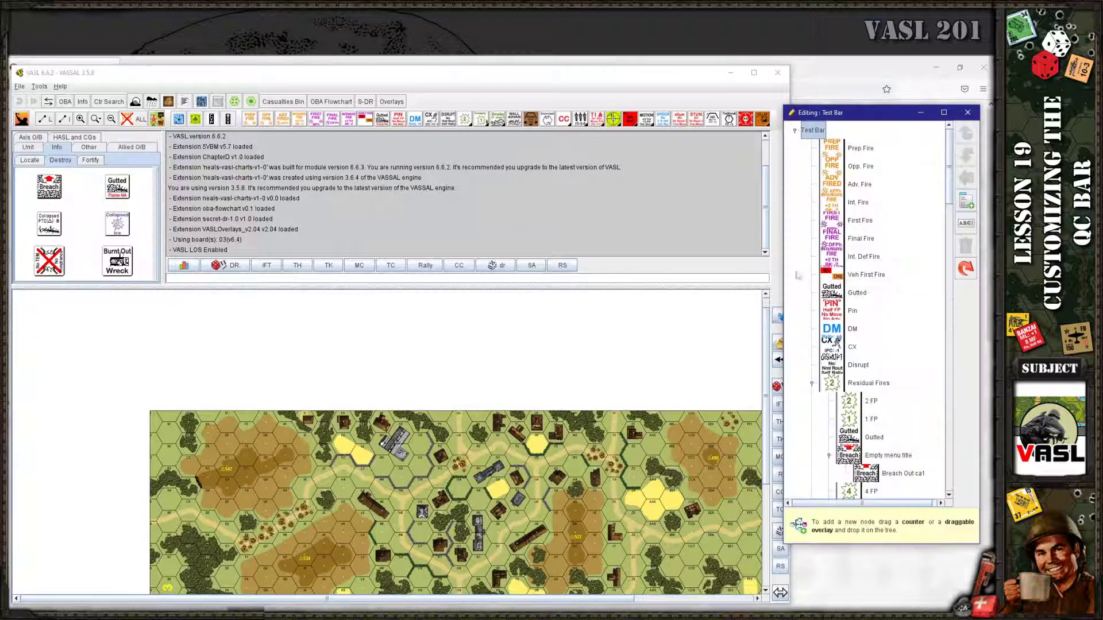
Show the Draggable Overlays window beside the editor with Label > Axis Control symbols displayed
click(234, 101)
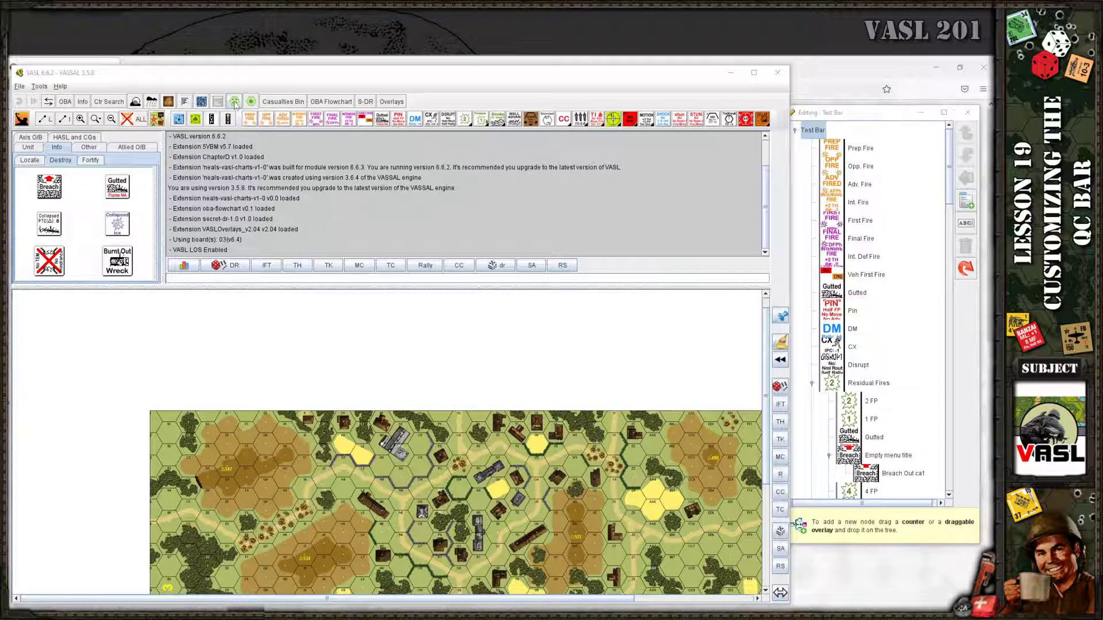
drag(547, 216, 395, 162)
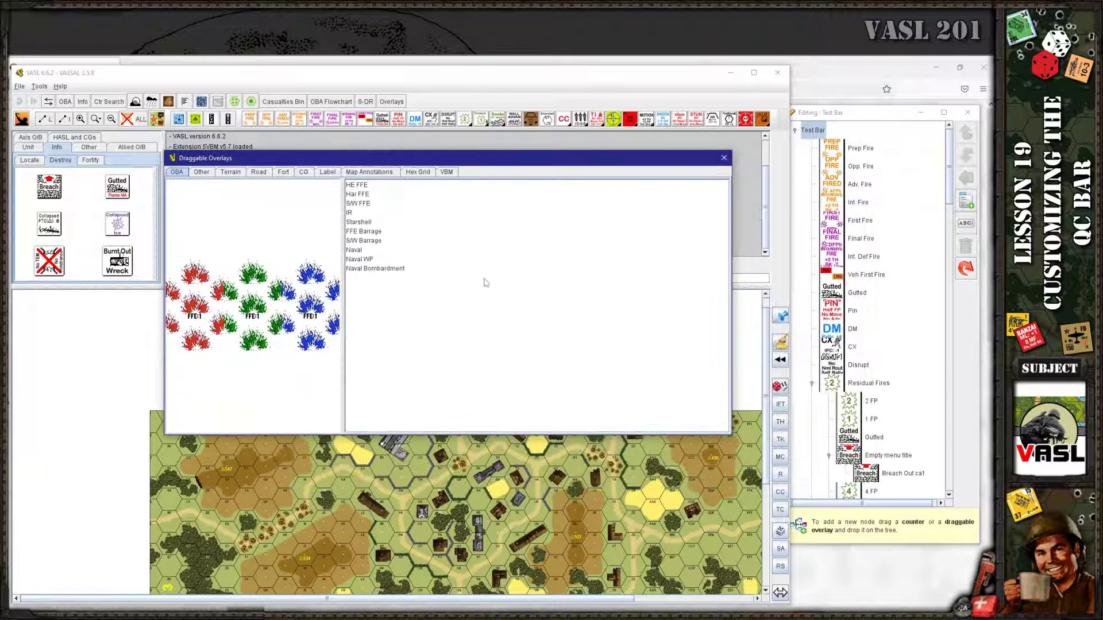
click(420, 173)
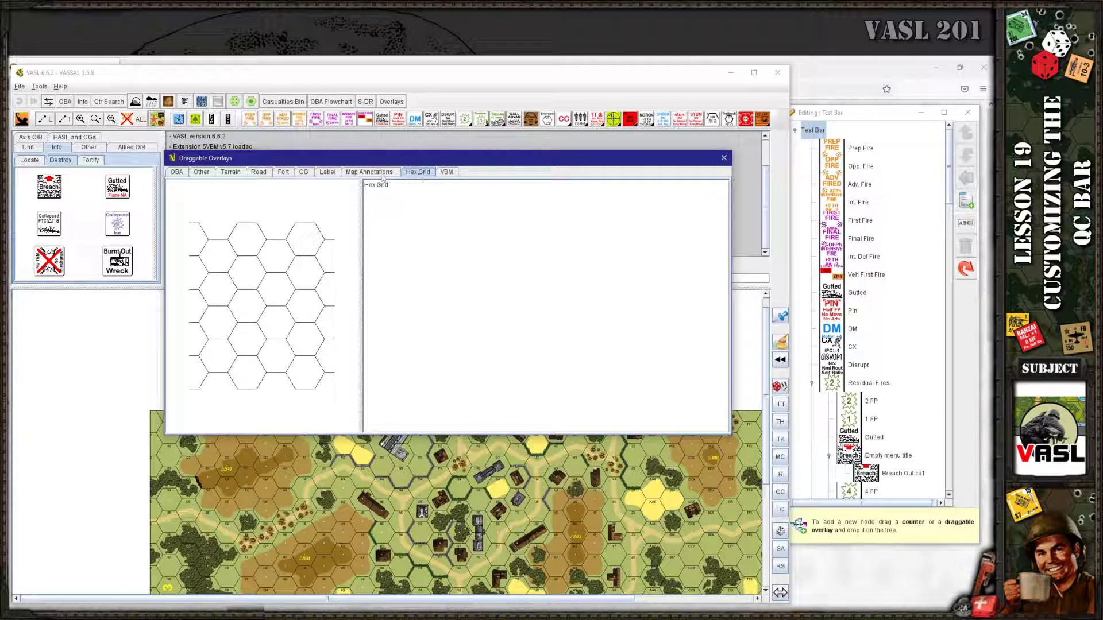
click(382, 175)
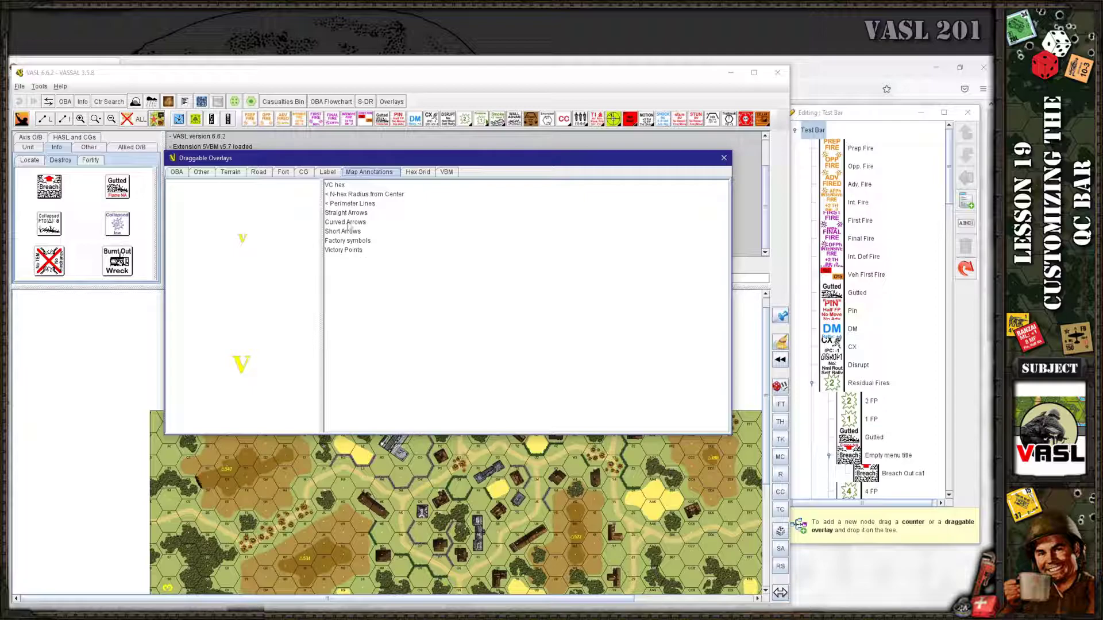
click(329, 173)
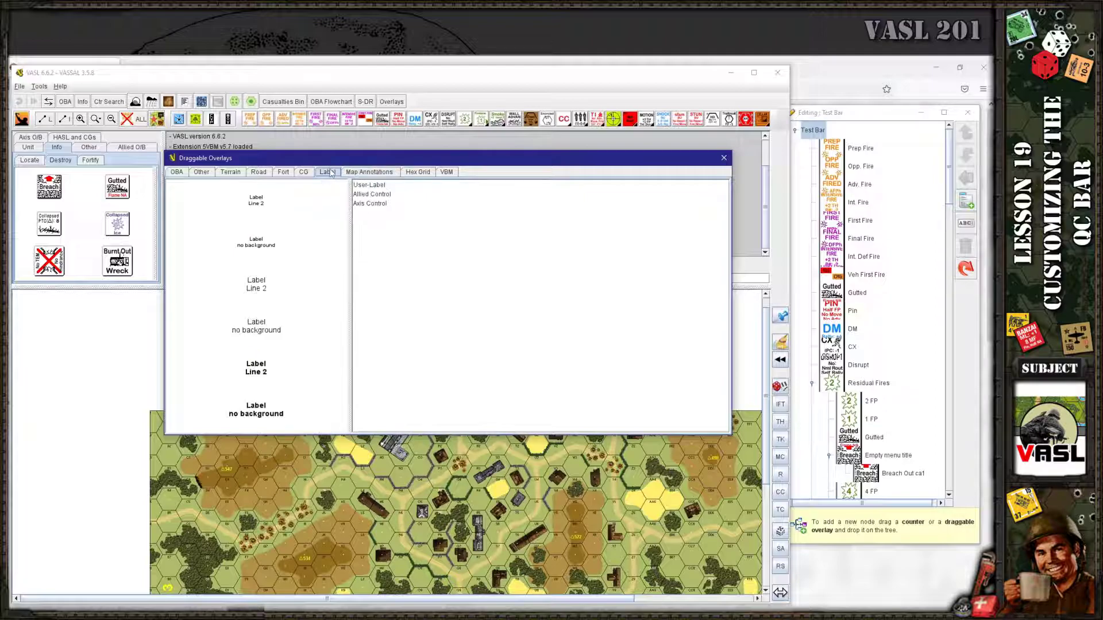
click(366, 204)
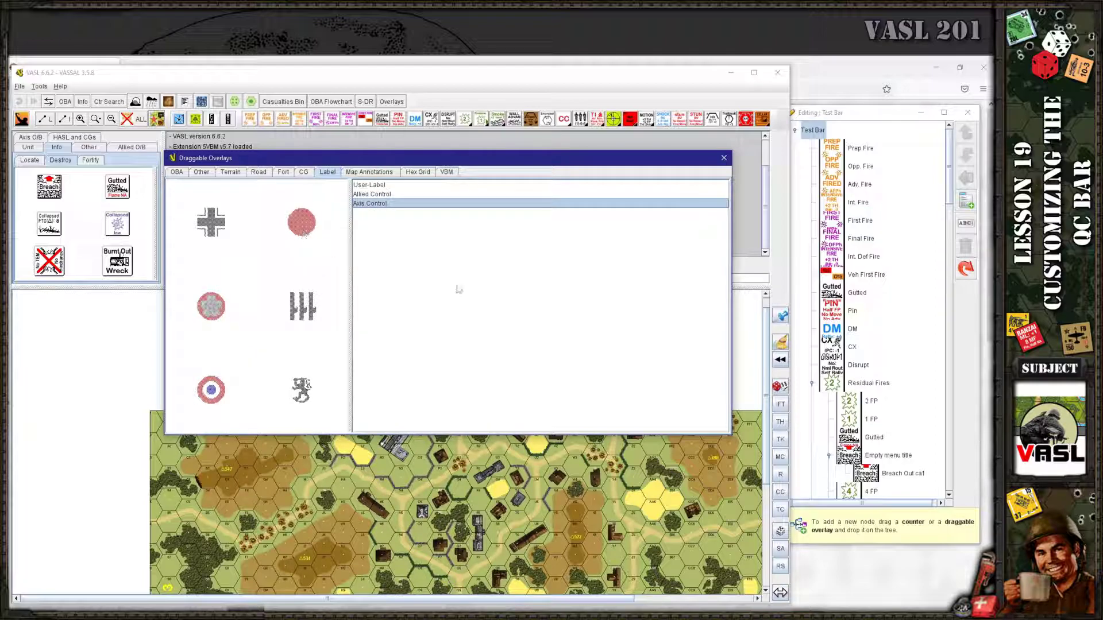
Add the JA and IT Axis Control overlays to a new Test Bar overlay submenu
drag(945, 195, 949, 423)
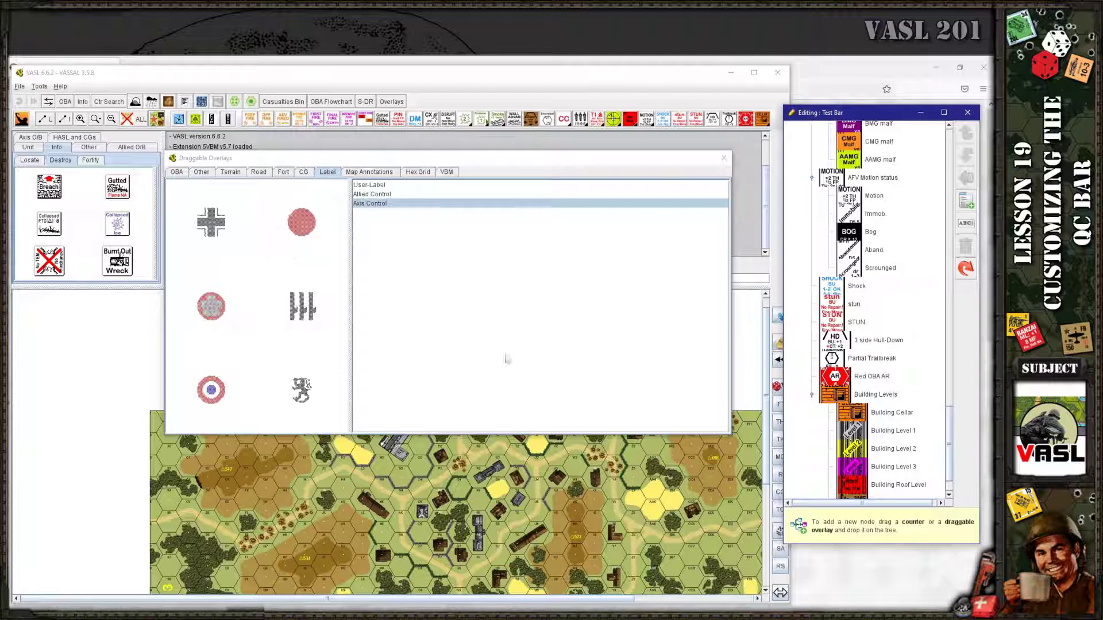
scroll(878, 425, down, 1)
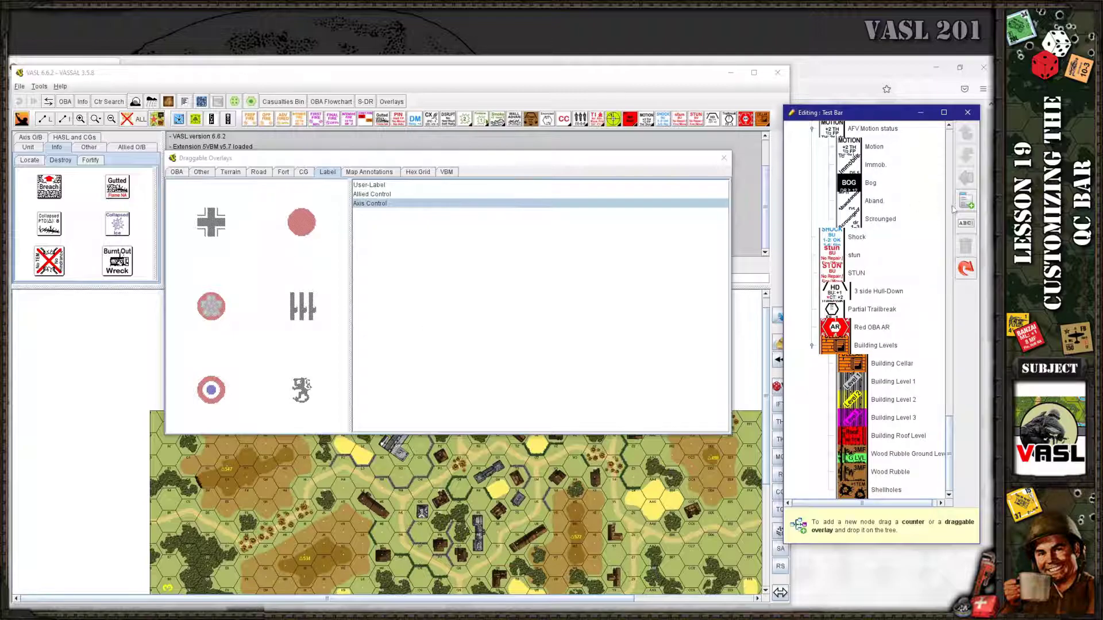
scroll(951, 209, down, 1)
drag(303, 225, 860, 493)
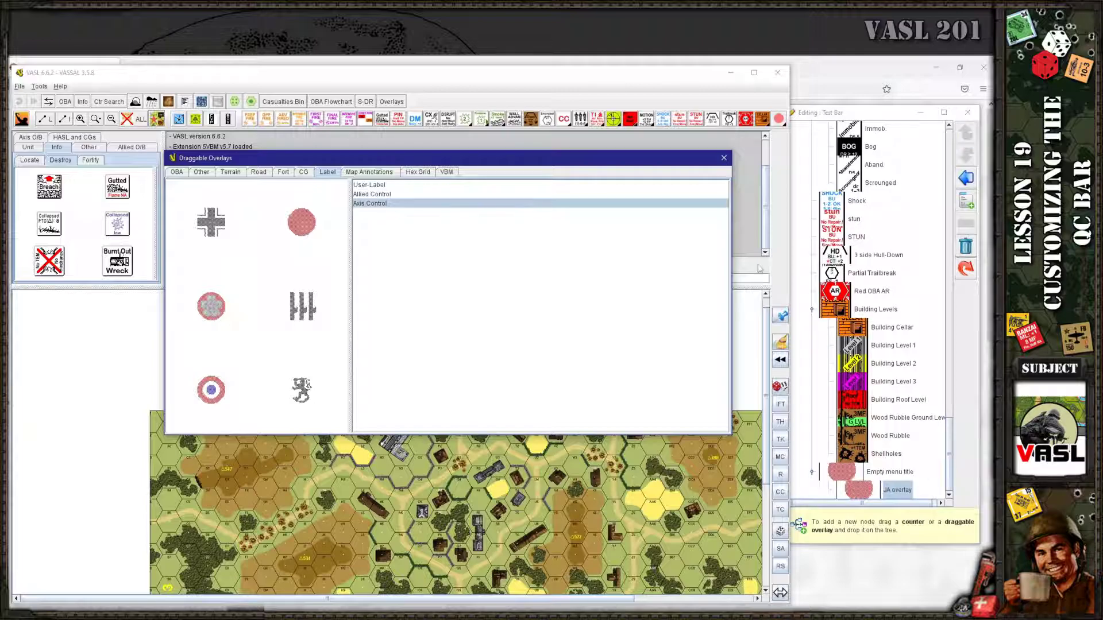
click(779, 119)
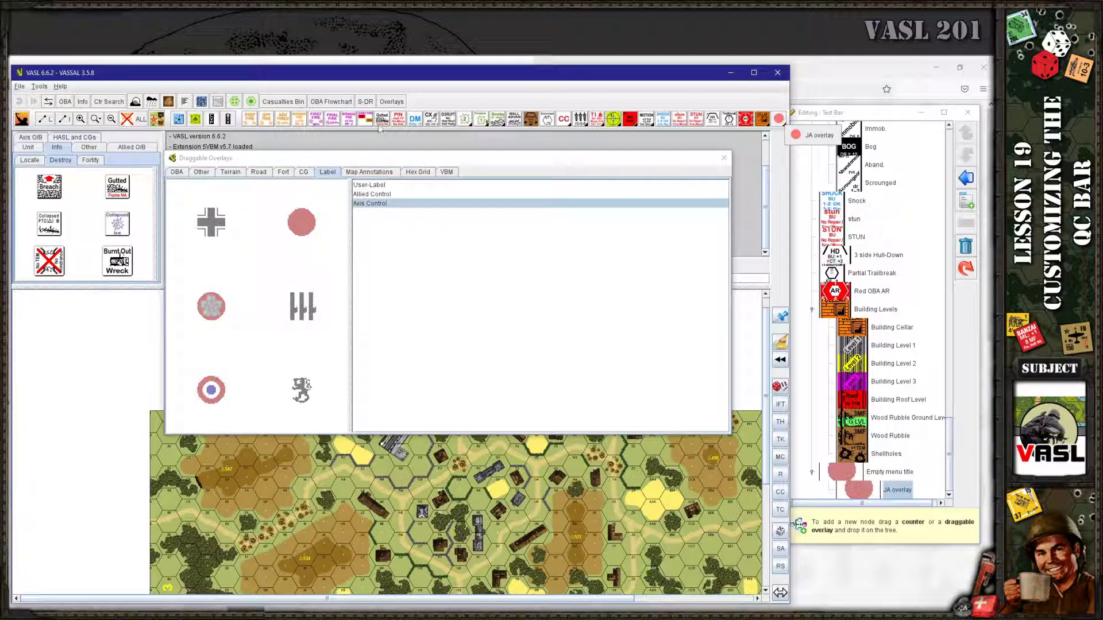
drag(302, 306, 860, 491)
Add the IJN and GE overlays, then place an IJN overlay on hex V3
drag(210, 313, 858, 488)
drag(215, 230, 896, 486)
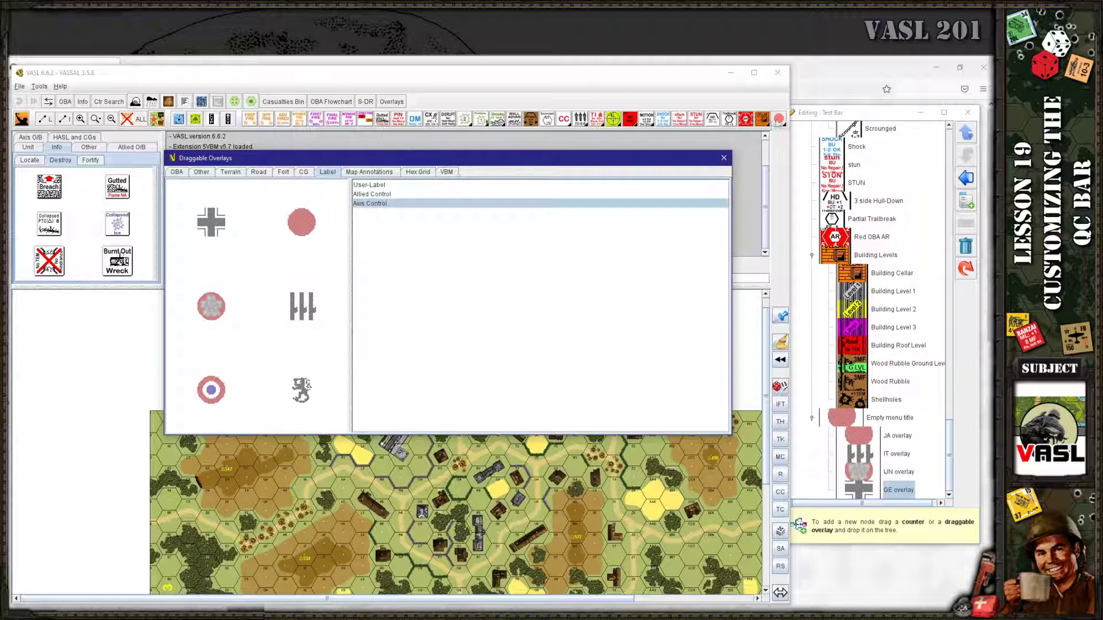
right_click(778, 121)
drag(802, 174, 557, 478)
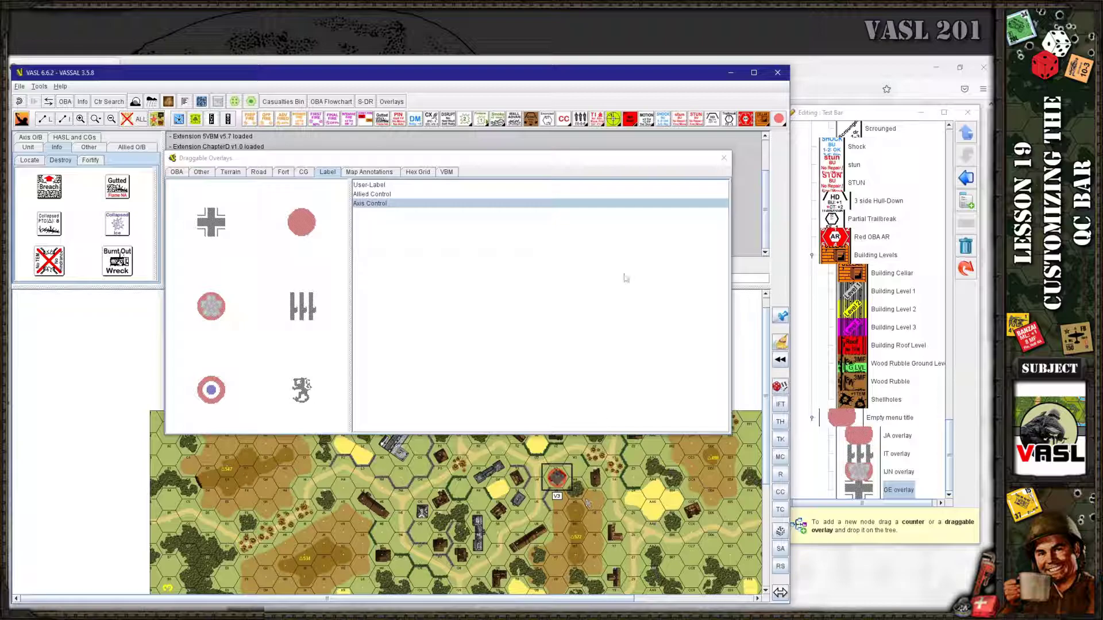
Add the Hex Grid overlay to the overlay submenu and place it offboard left of the map
click(236, 103)
click(236, 103)
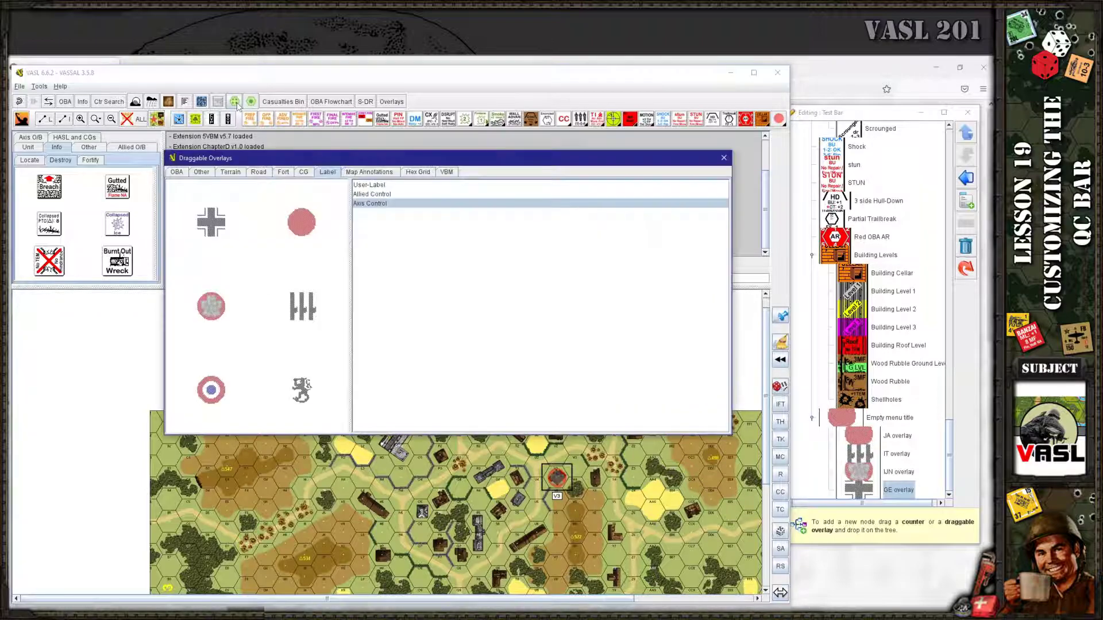
click(303, 172)
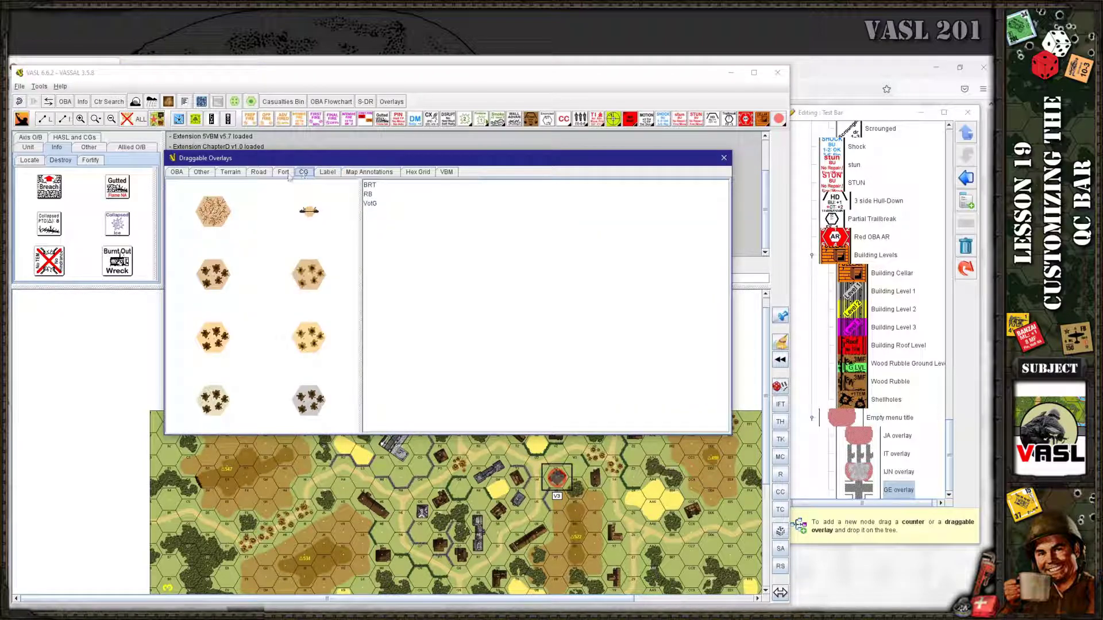
click(355, 174)
click(420, 174)
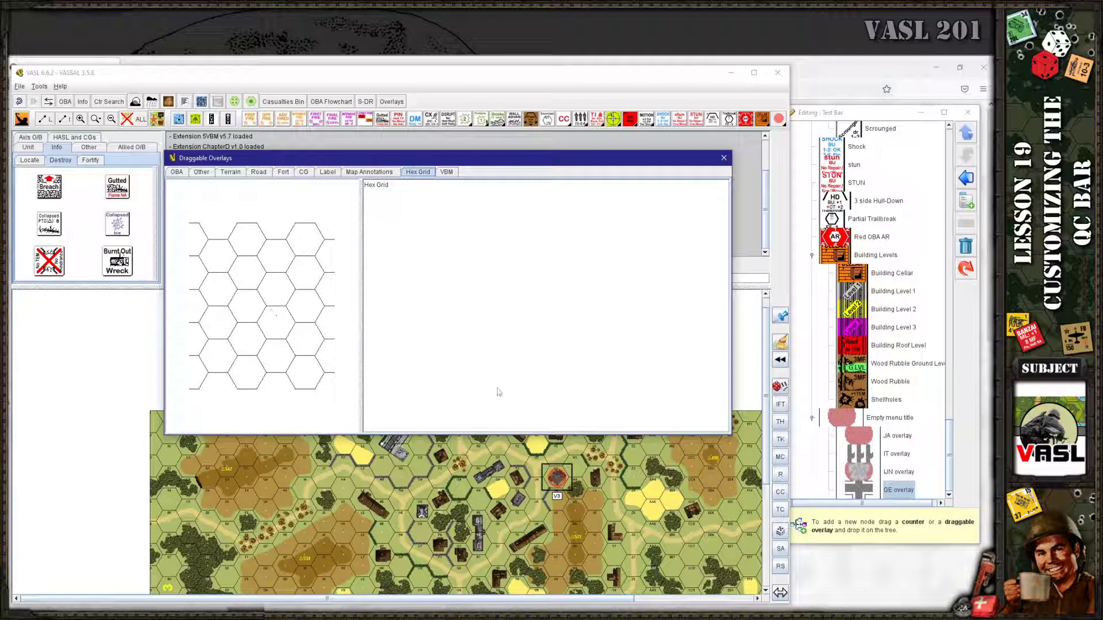
drag(268, 348, 882, 455)
click(779, 119)
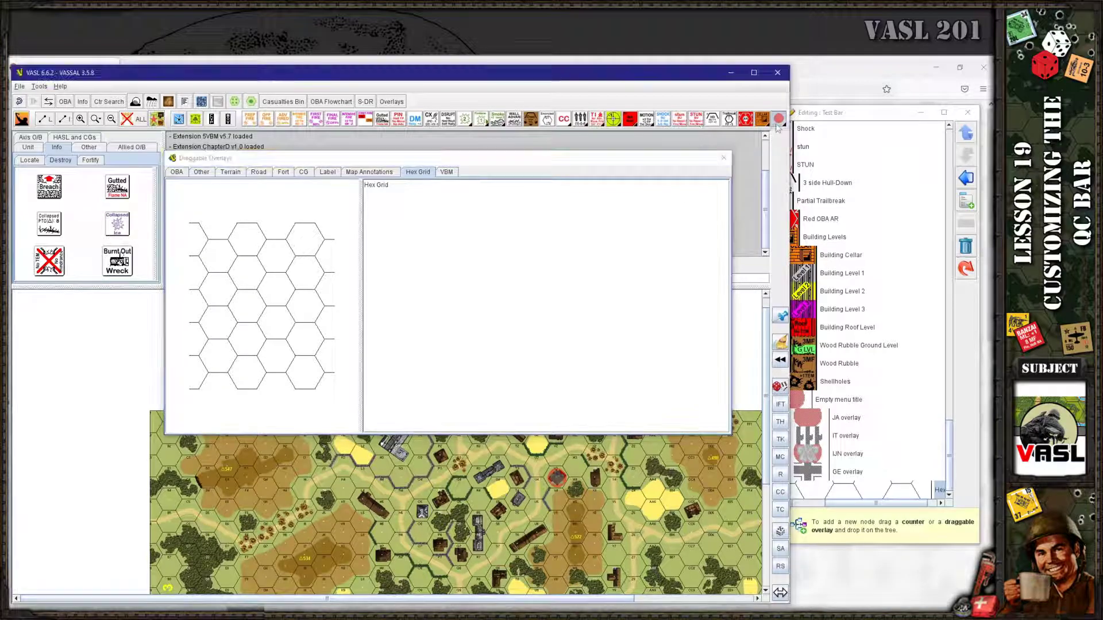
click(815, 208)
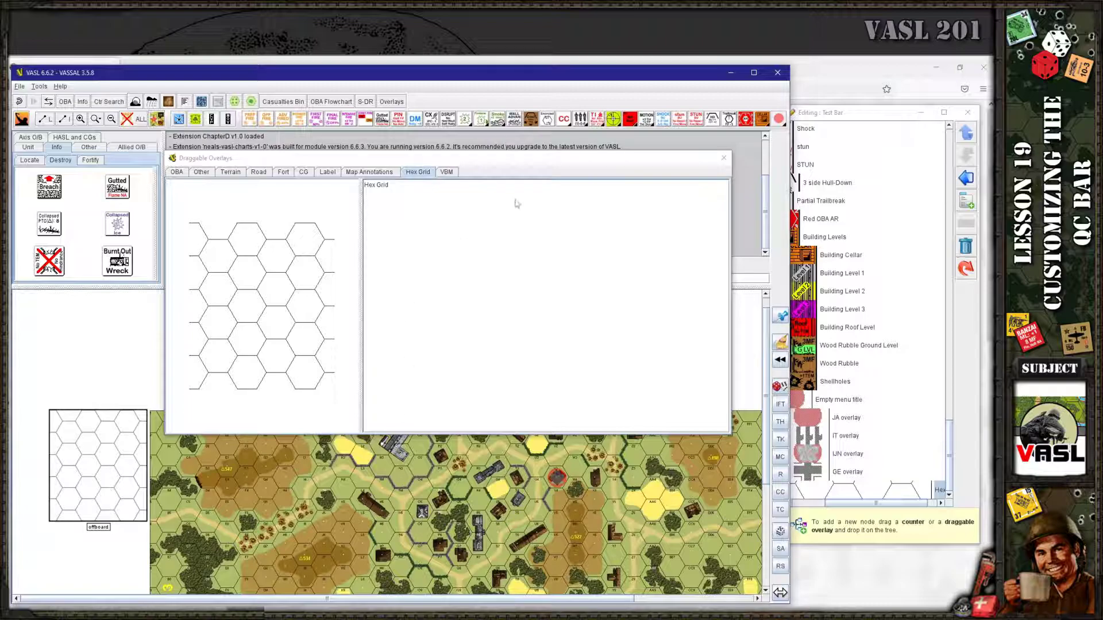
Close Draggable Overlays, Deluxe Draggable and the Test Bar editor, then maximize VASL
click(724, 158)
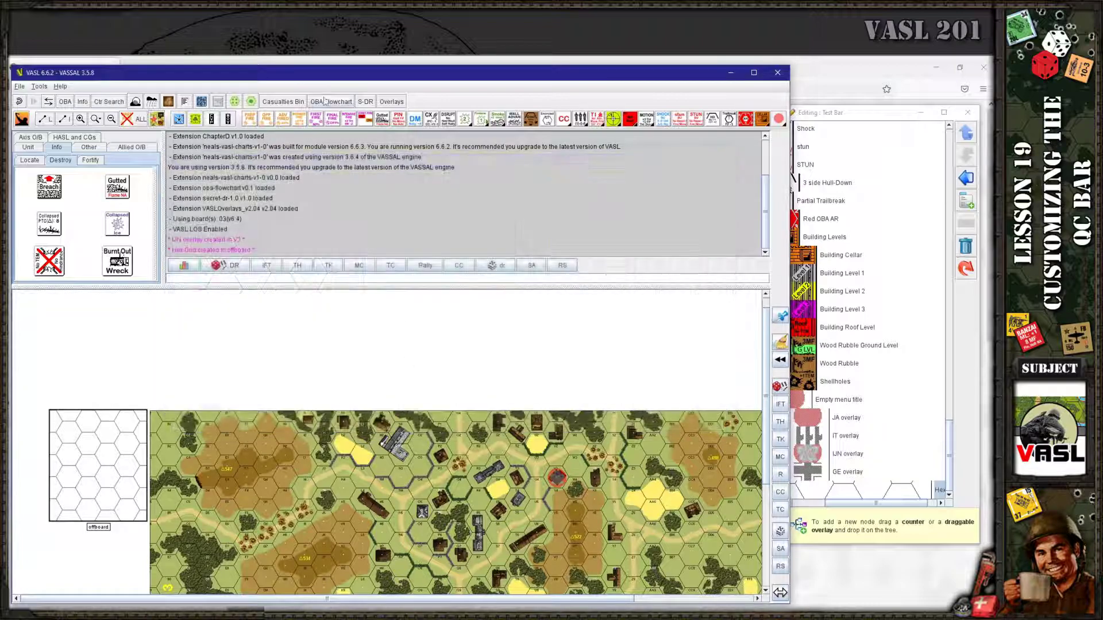
click(235, 102)
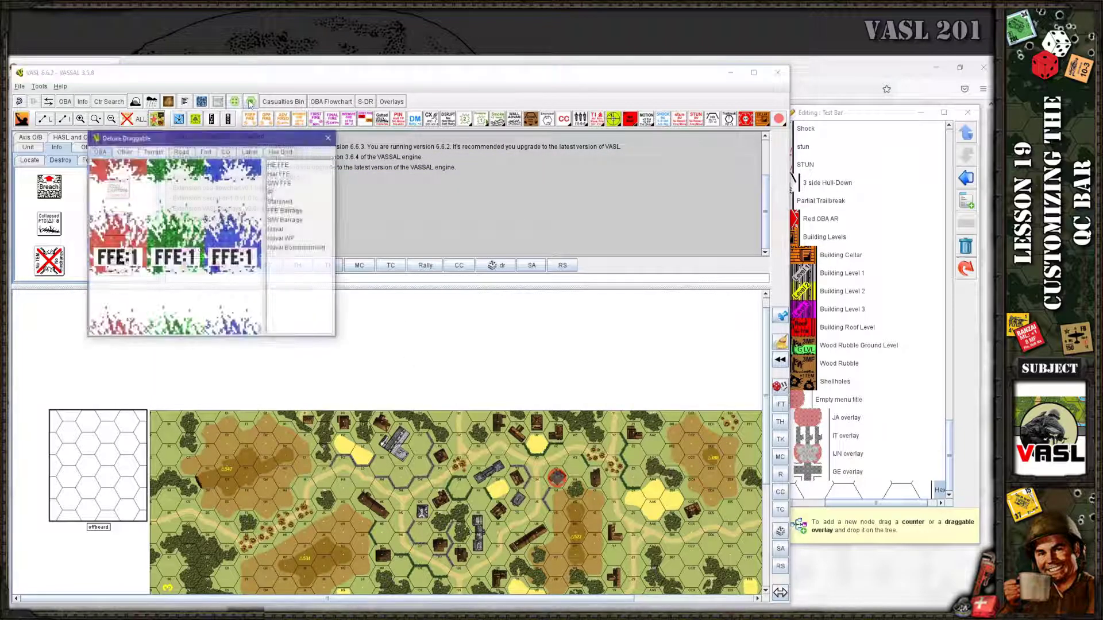
click(329, 138)
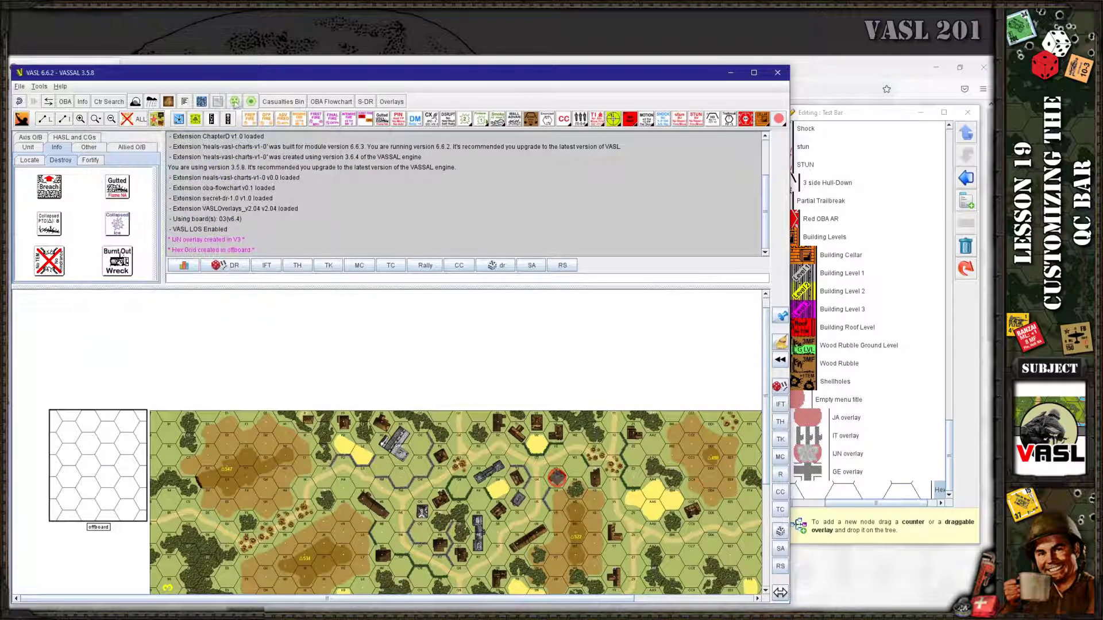
click(849, 113)
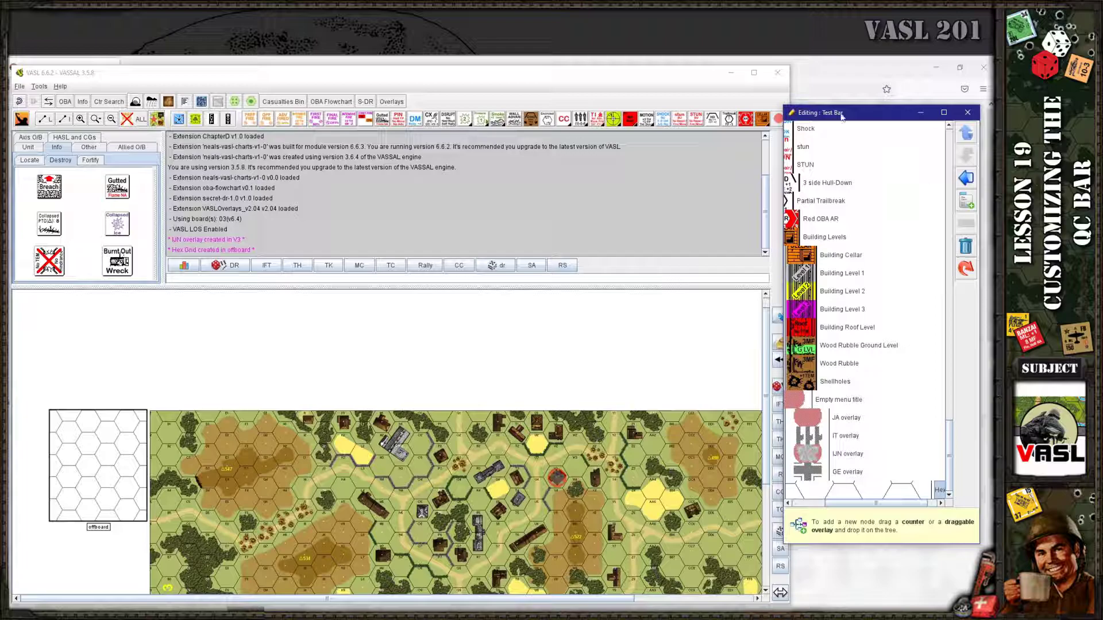
click(968, 112)
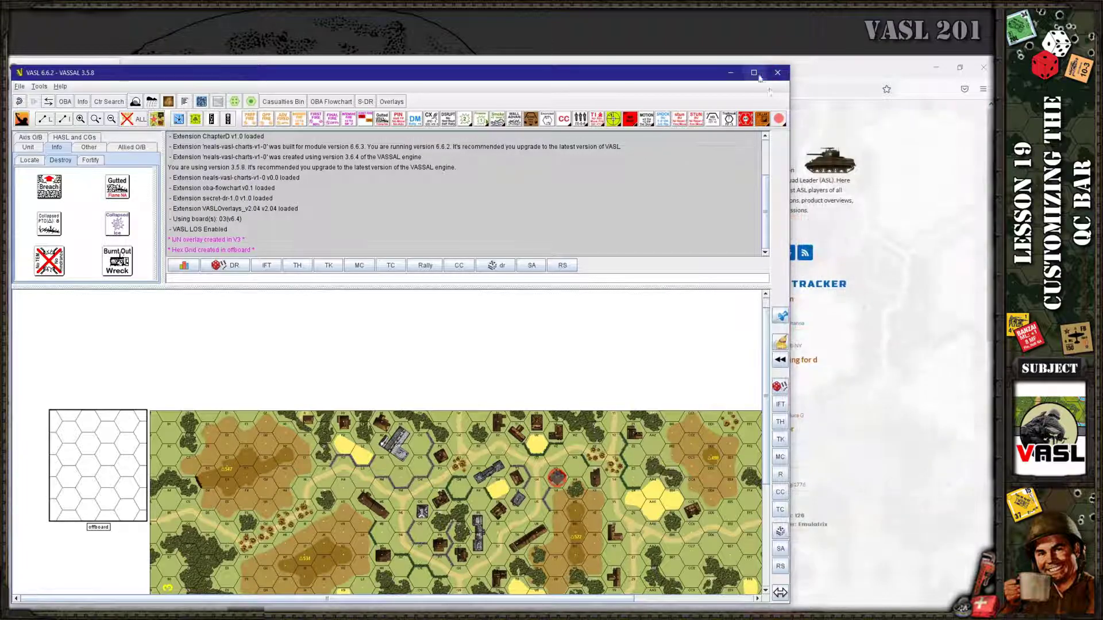
click(754, 73)
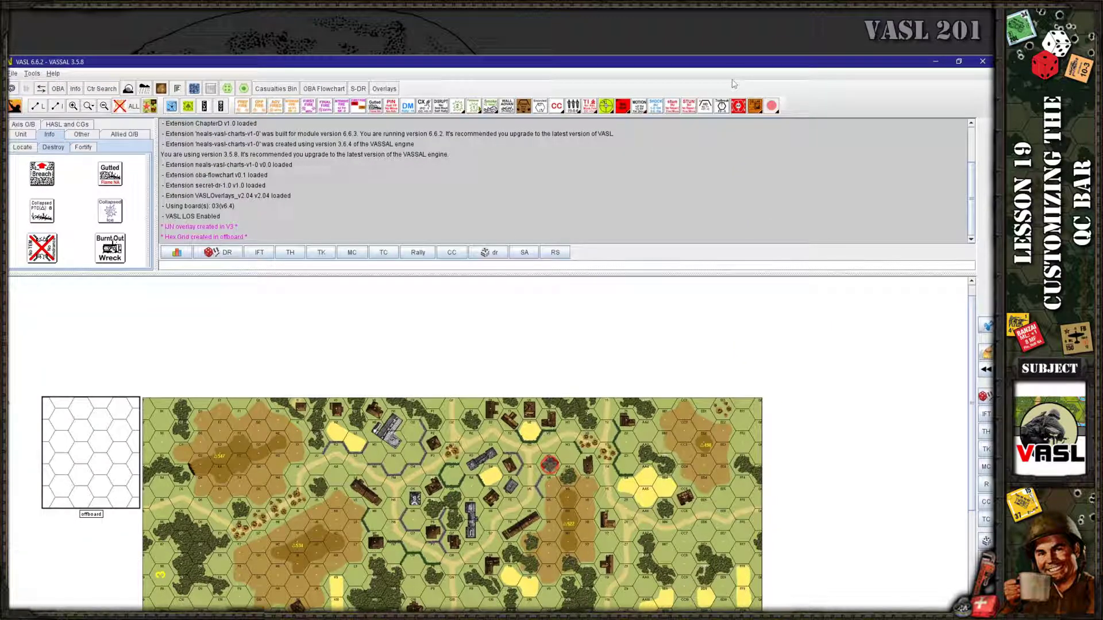